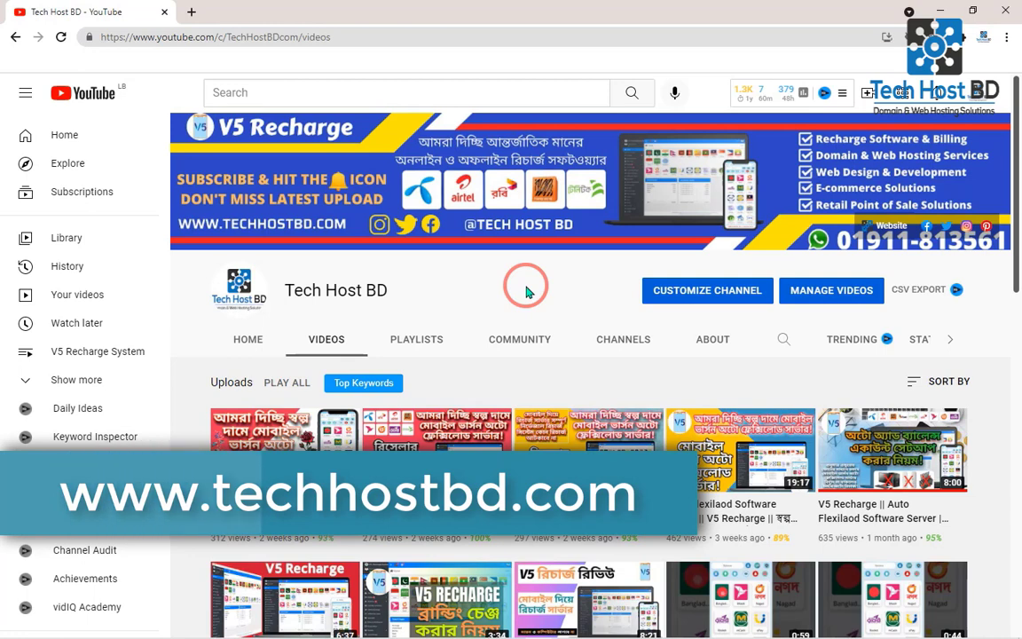
# - Open Namecheap's Logo Maker in a new browser tab and start a free logo for the brand Tech Host BD
pyautogui.click(191, 11)
pyautogui.write('n')
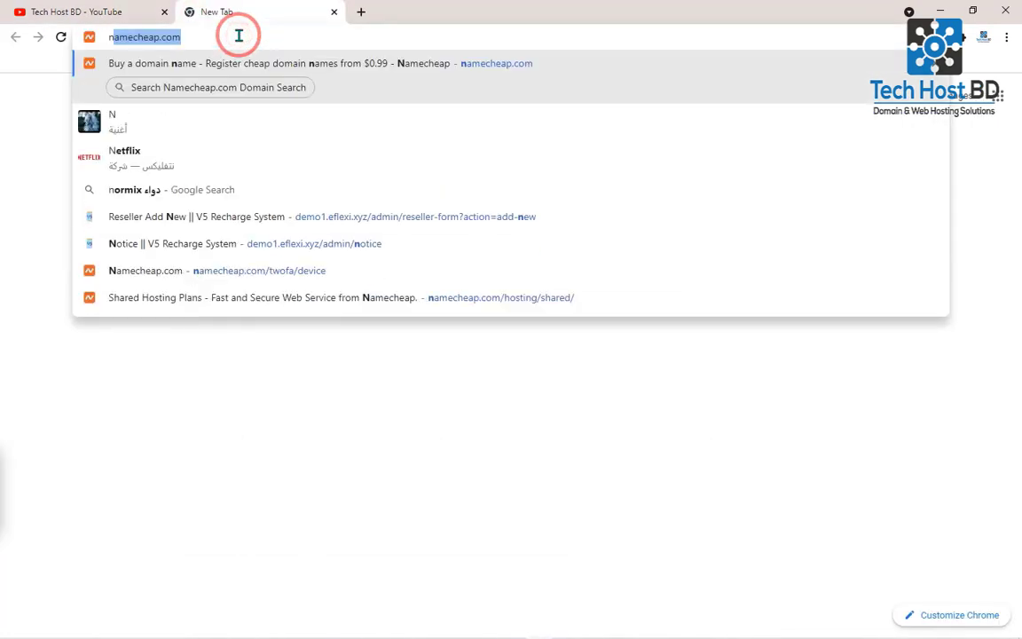
pyautogui.press('Return')
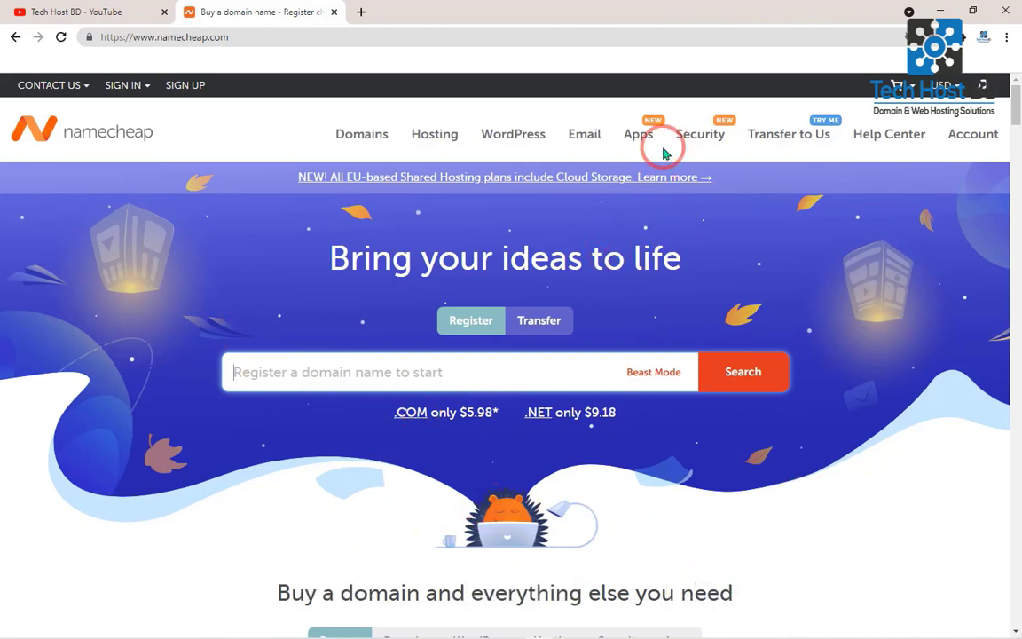
pyautogui.moveTo(639, 149)
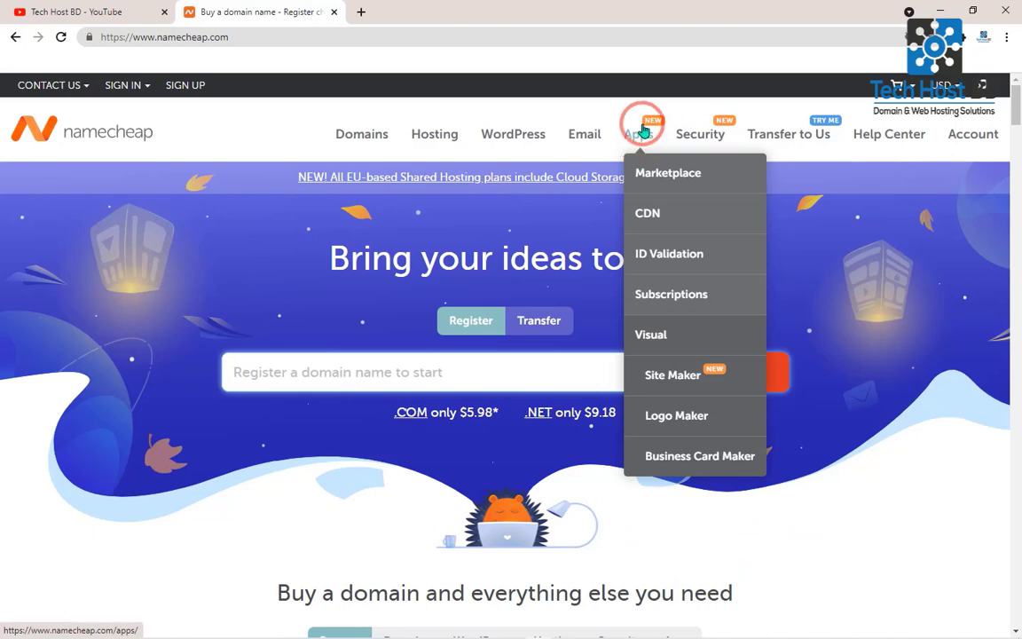
pyautogui.click(674, 417)
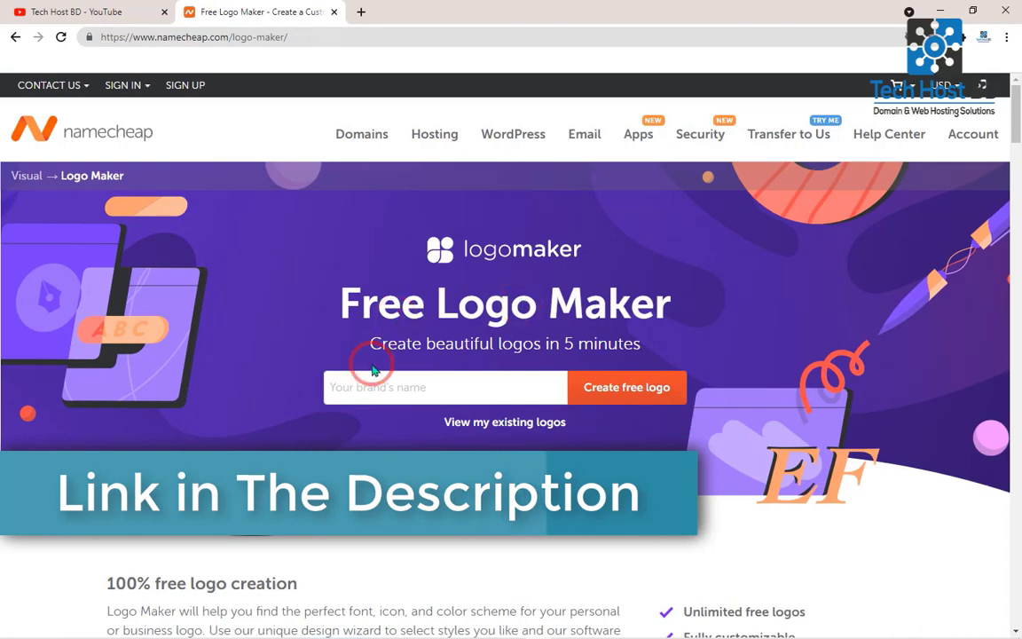
pyautogui.click(415, 385)
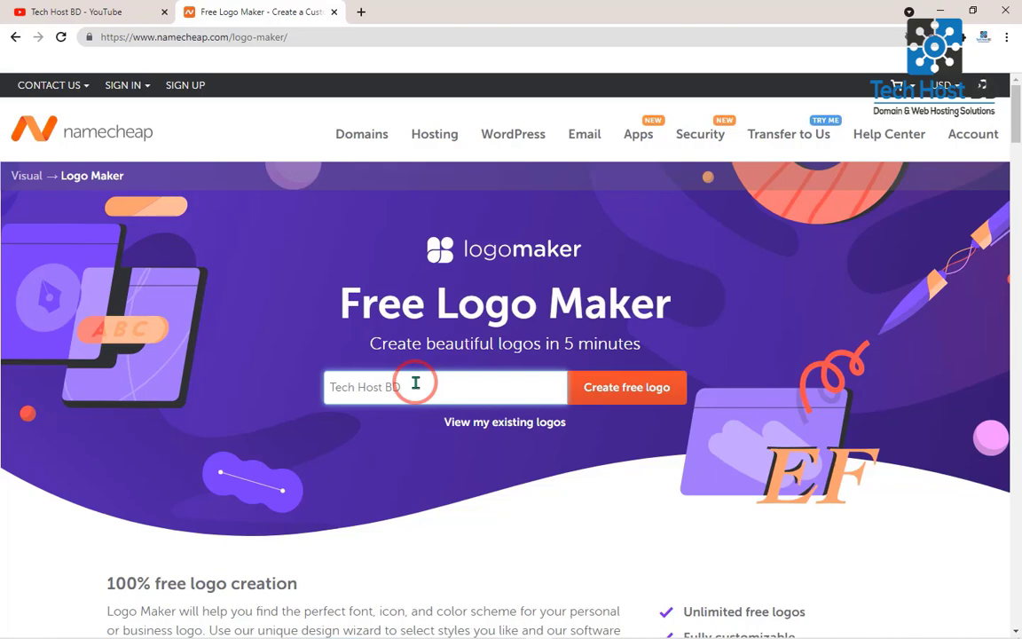
pyautogui.click(628, 402)
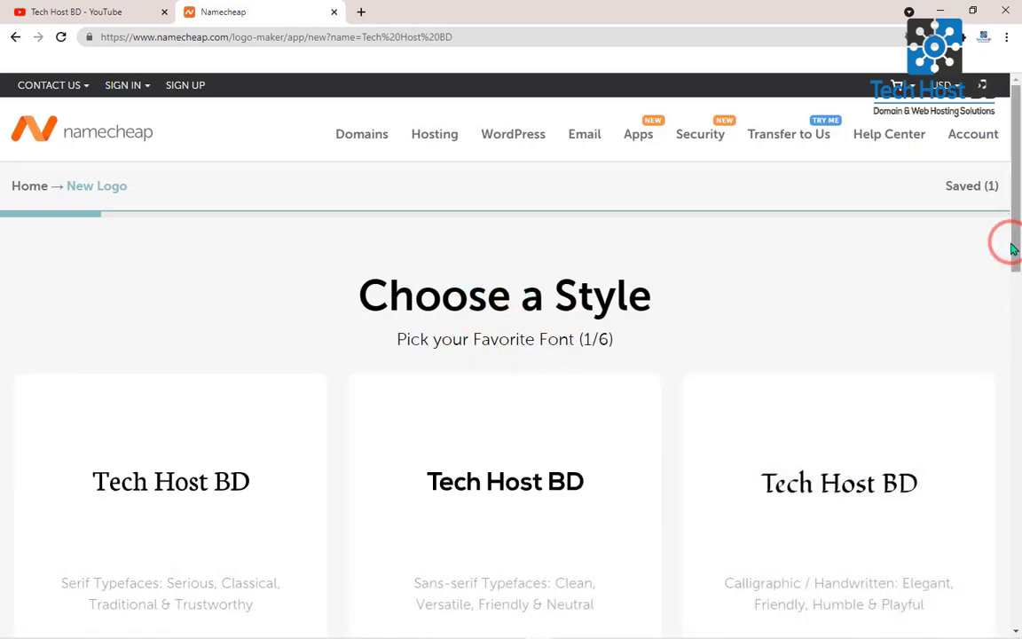
# - Answer the six font questions with sans-serif, modern, bold, the middle Playful or Elegant sample, organic and plain typefaces
pyautogui.moveTo(1011, 242); pyautogui.dragTo(1011, 281)
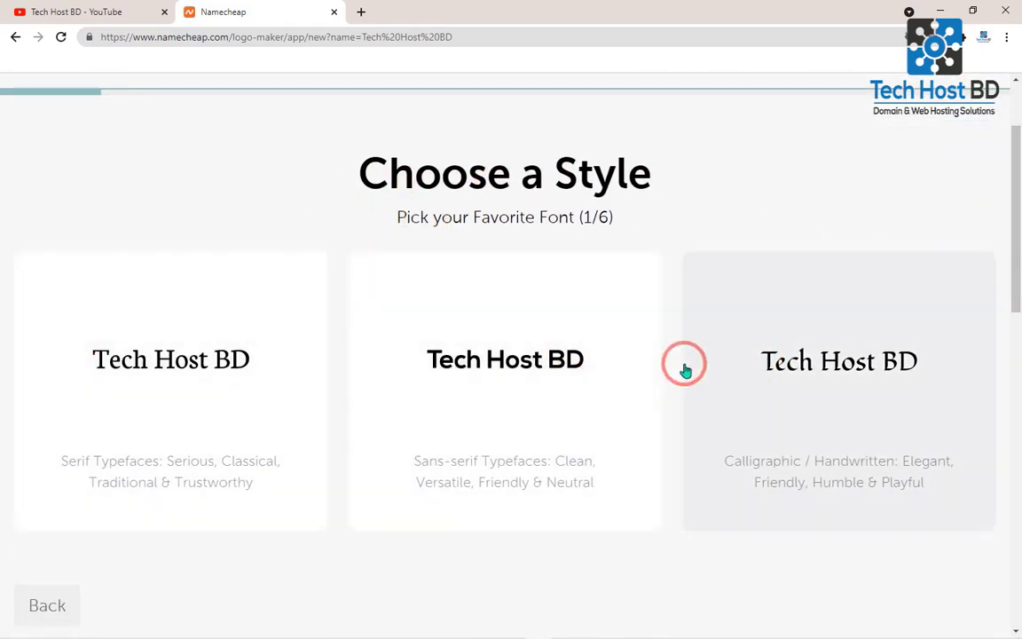
pyautogui.click(507, 364)
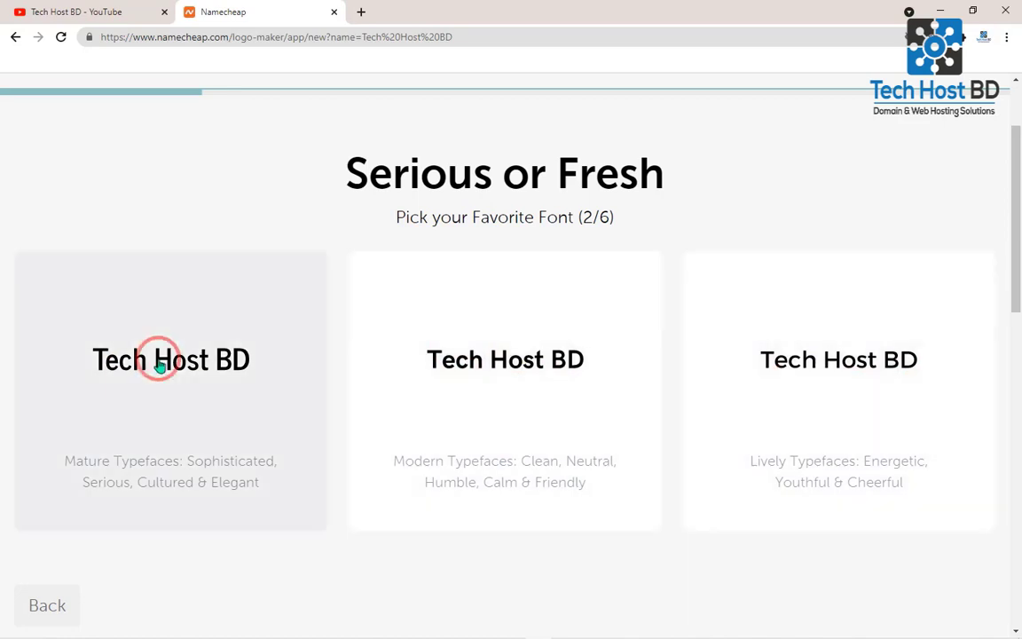
pyautogui.click(252, 390)
pyautogui.click(475, 392)
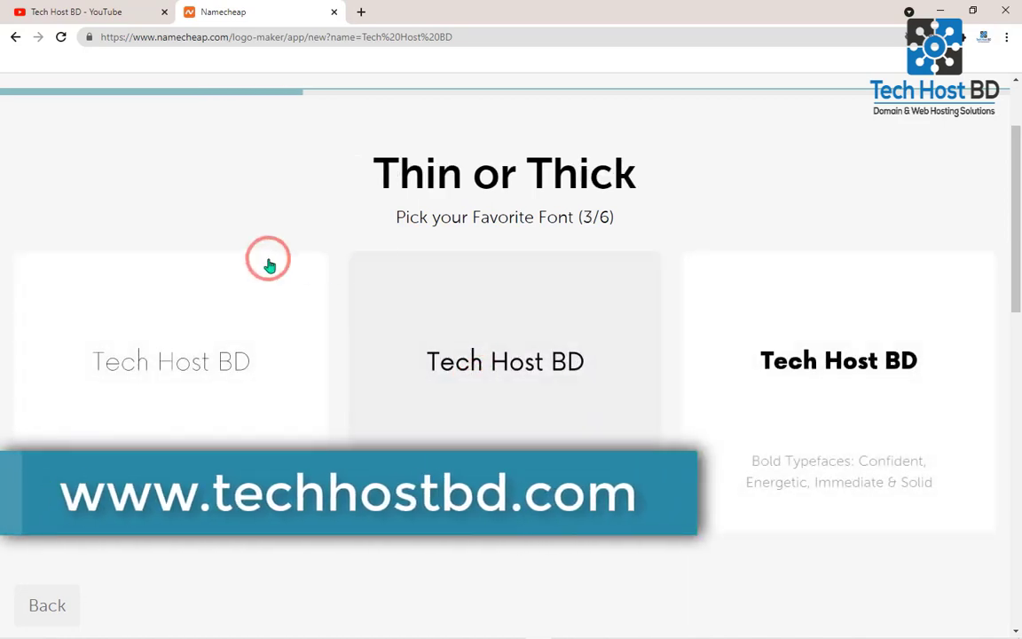
pyautogui.click(848, 380)
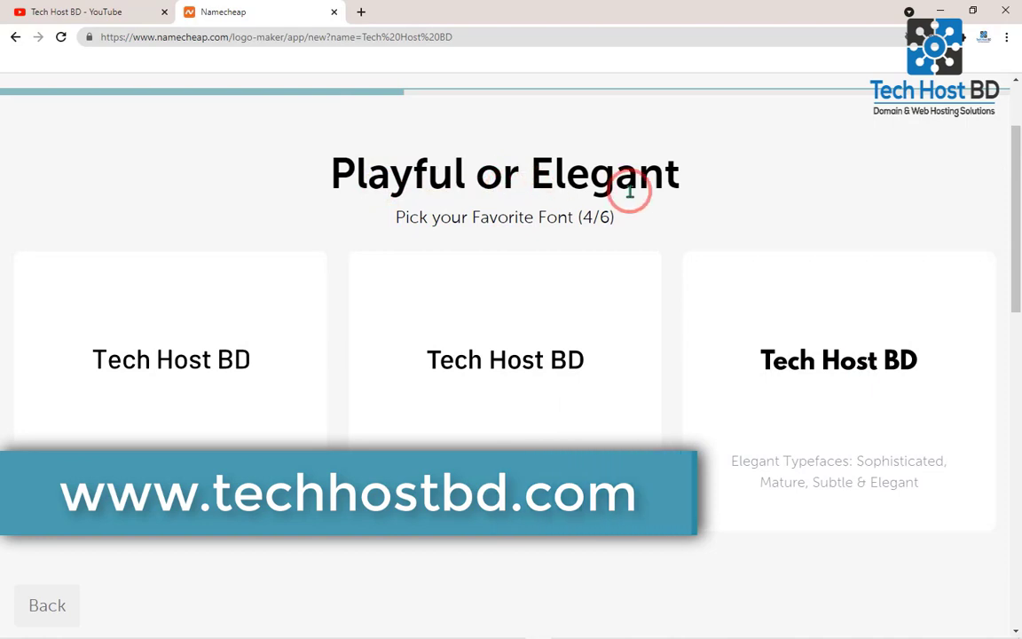
pyautogui.click(520, 360)
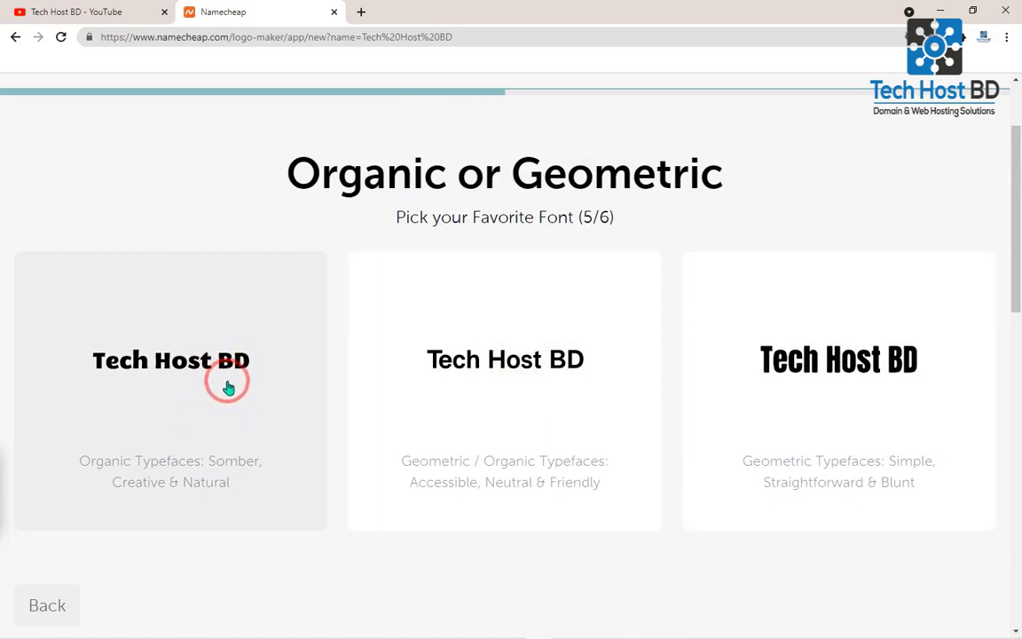
pyautogui.click(228, 387)
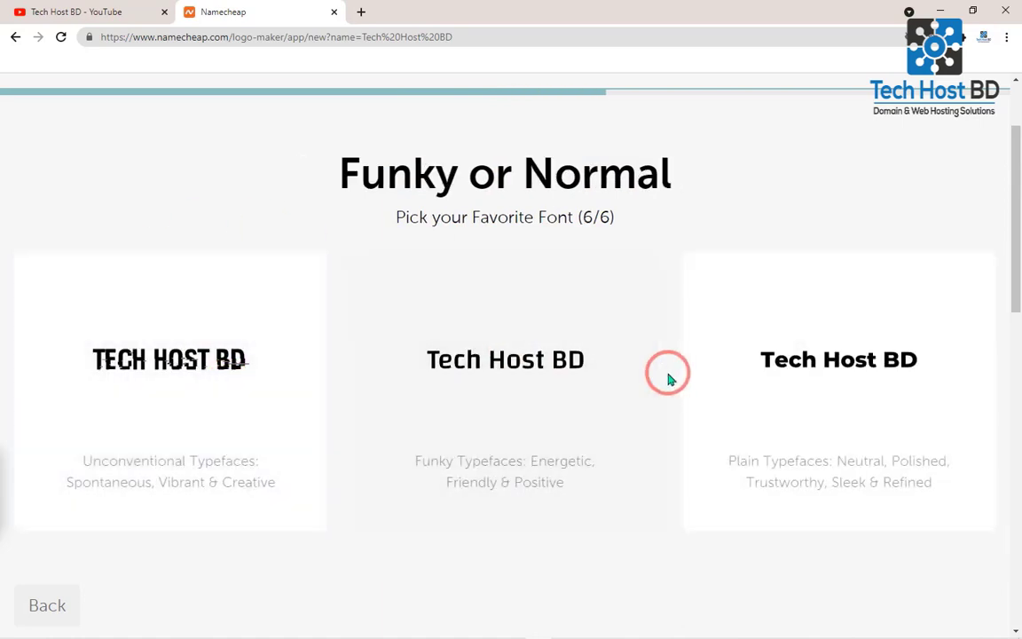
pyautogui.click(736, 370)
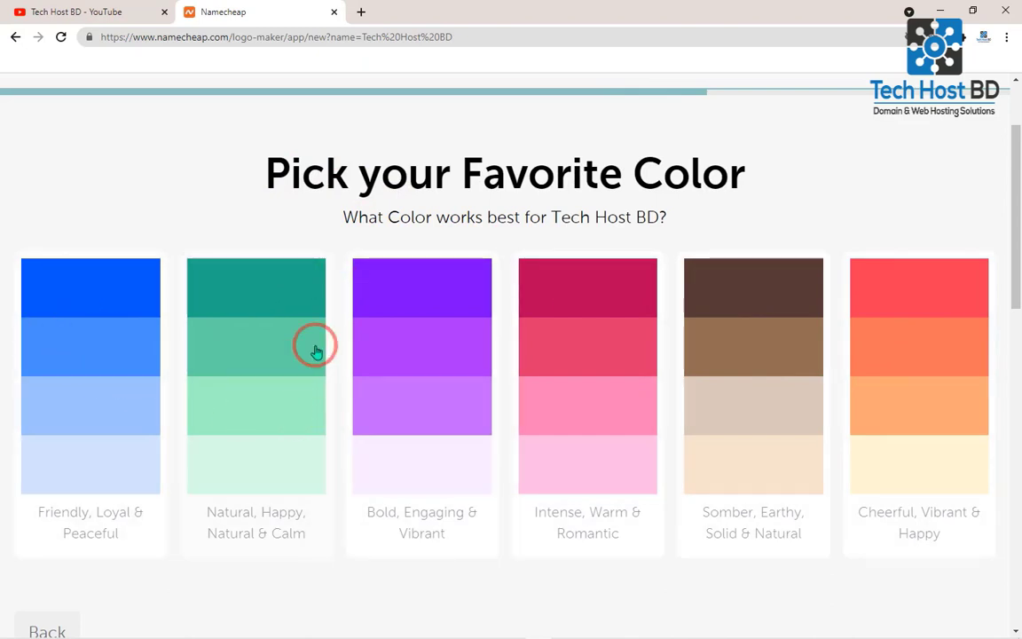
# - Choose the blue palette as the favorite color and continue with the name Tech Host BD and no slogan
pyautogui.click(132, 312)
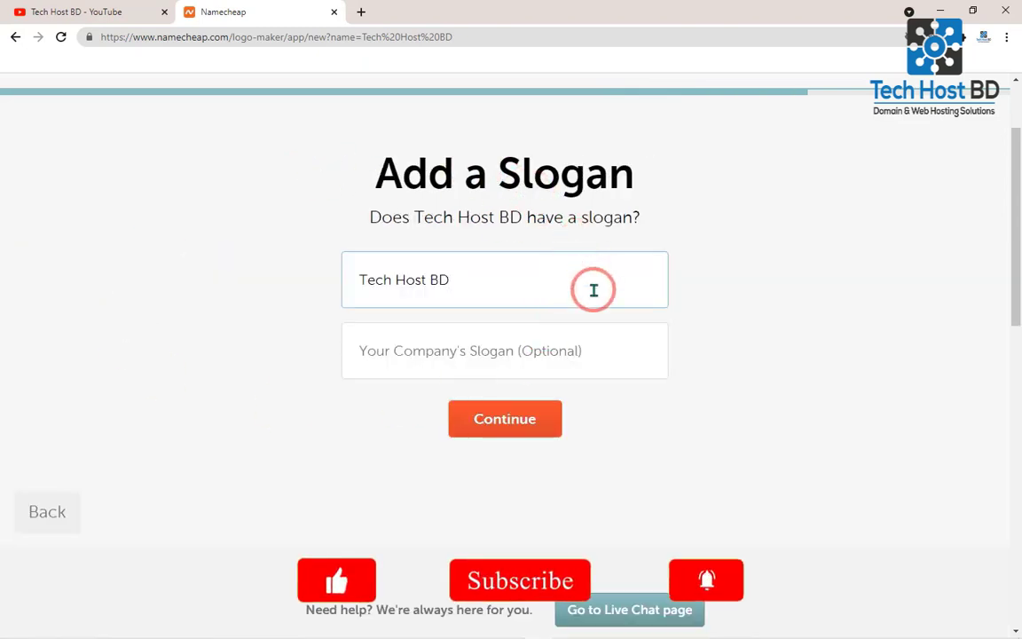
pyautogui.moveTo(491, 274); pyautogui.dragTo(342, 274)
pyautogui.click(346, 276)
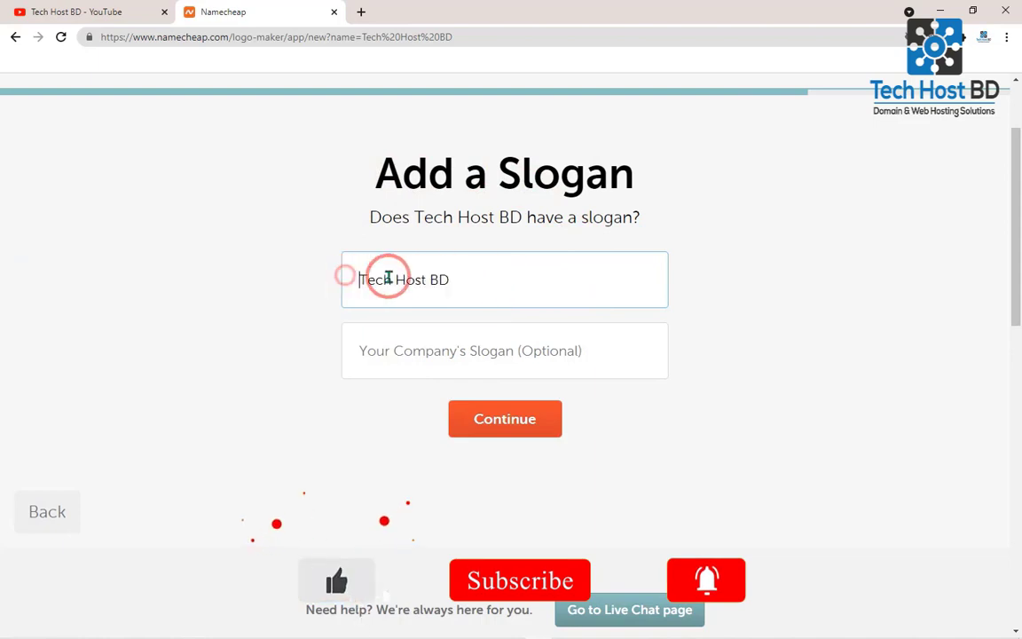
pyautogui.click(480, 273)
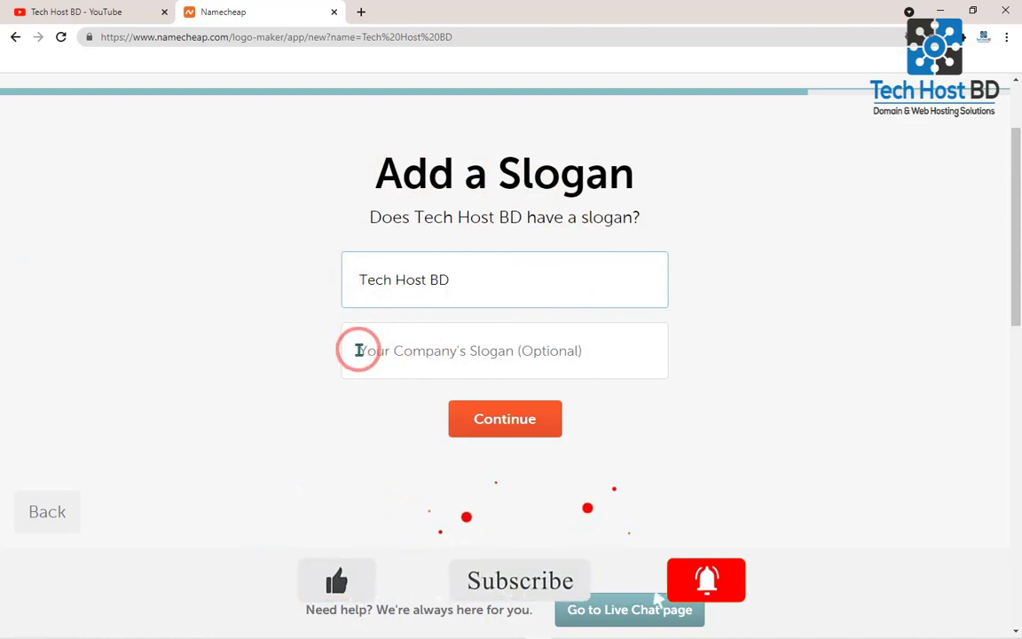
pyautogui.click(359, 351)
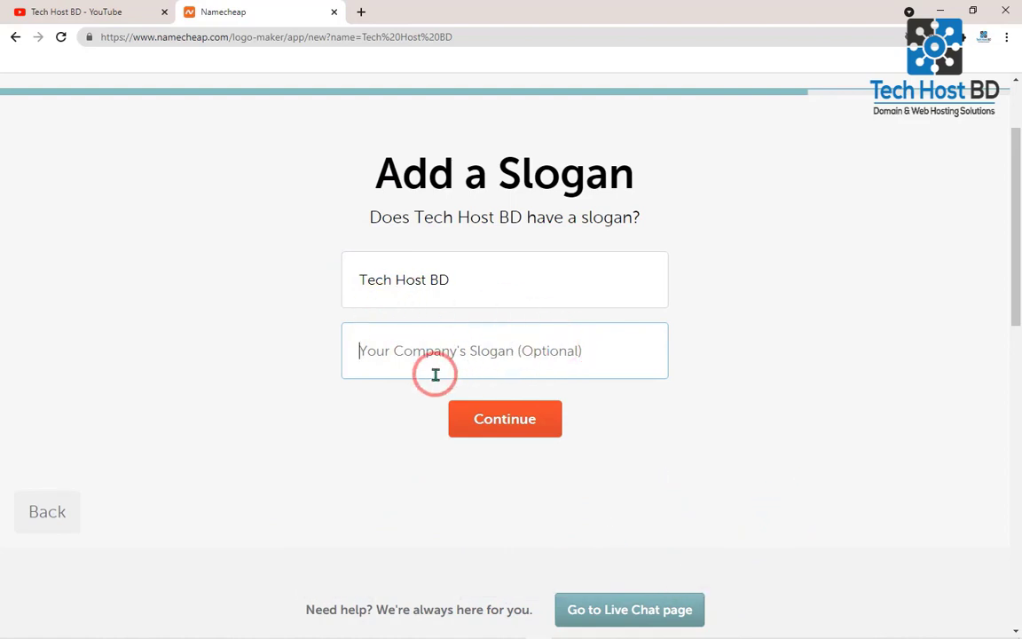
pyautogui.click(547, 429)
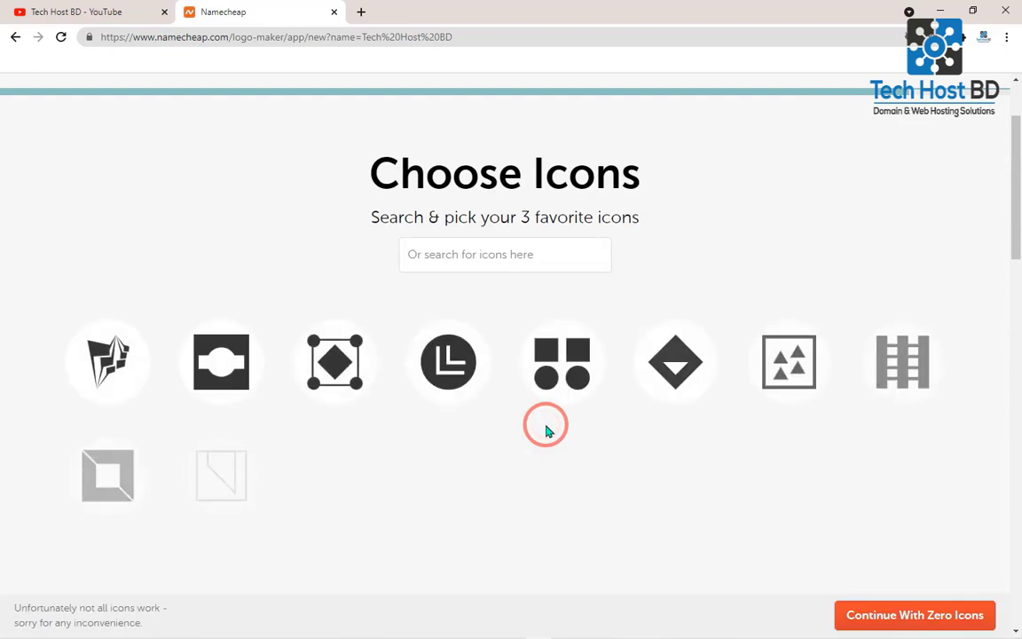
# - Select the square frame icon with diagonally cut corners and generate logos with that one icon
pyautogui.moveTo(1013, 212); pyautogui.dragTo(1016, 241)
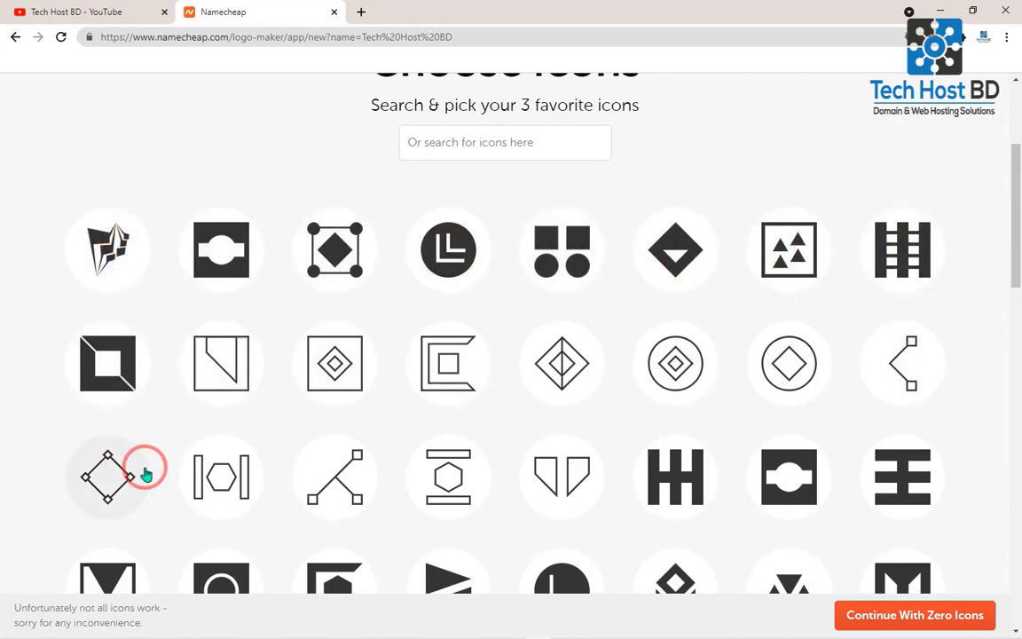
pyautogui.moveTo(1013, 263); pyautogui.dragTo(1015, 293)
pyautogui.click(104, 222)
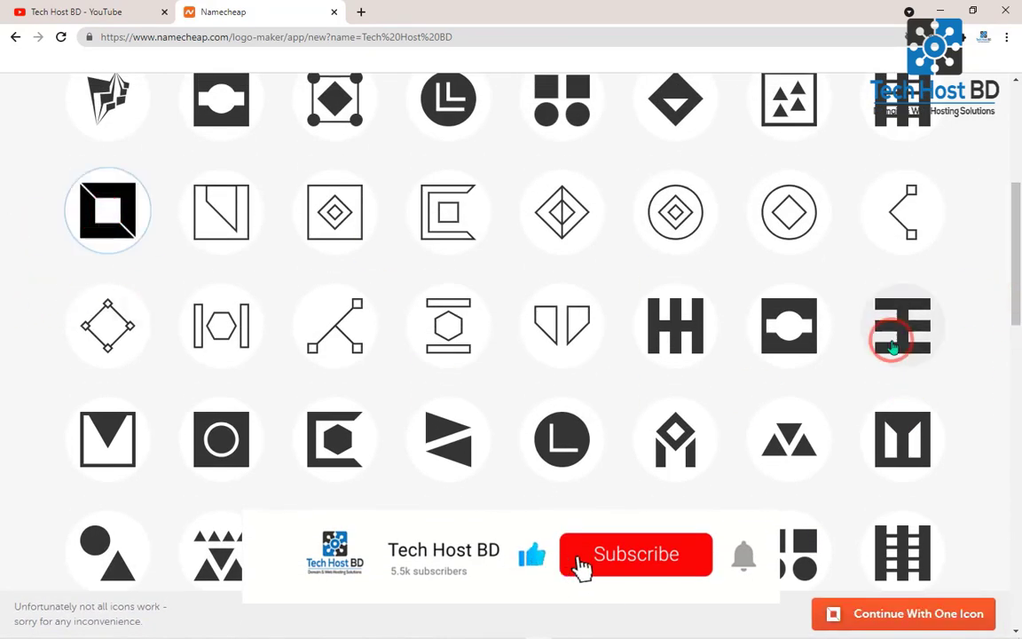
pyautogui.click(934, 616)
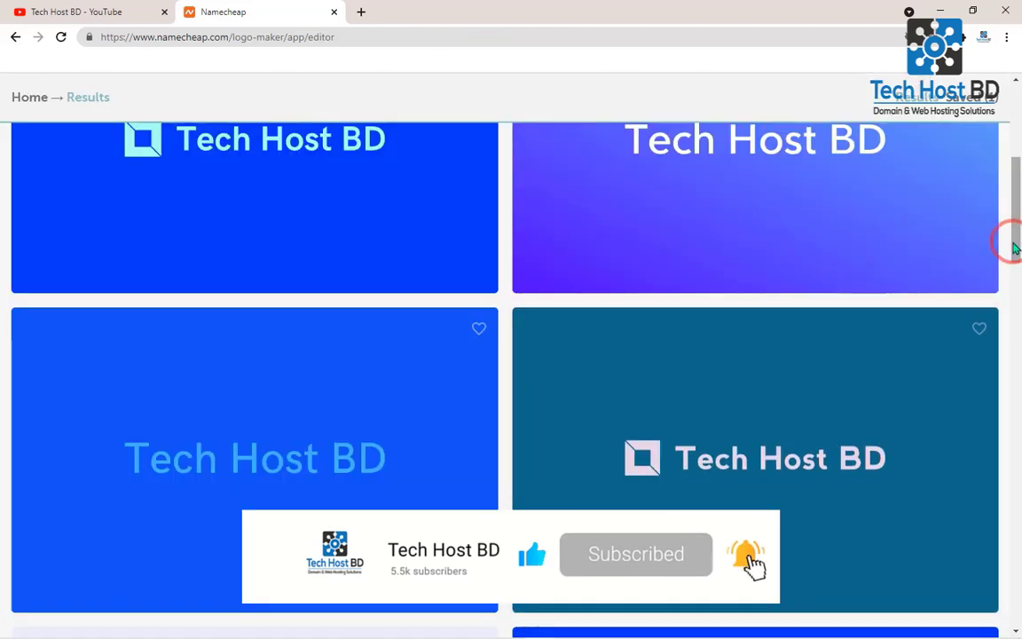
# - Browse the generated logos and open the one with a purple-blue icon beside dark text on a lavender background
pyautogui.moveTo(1015, 236); pyautogui.dragTo(1016, 391)
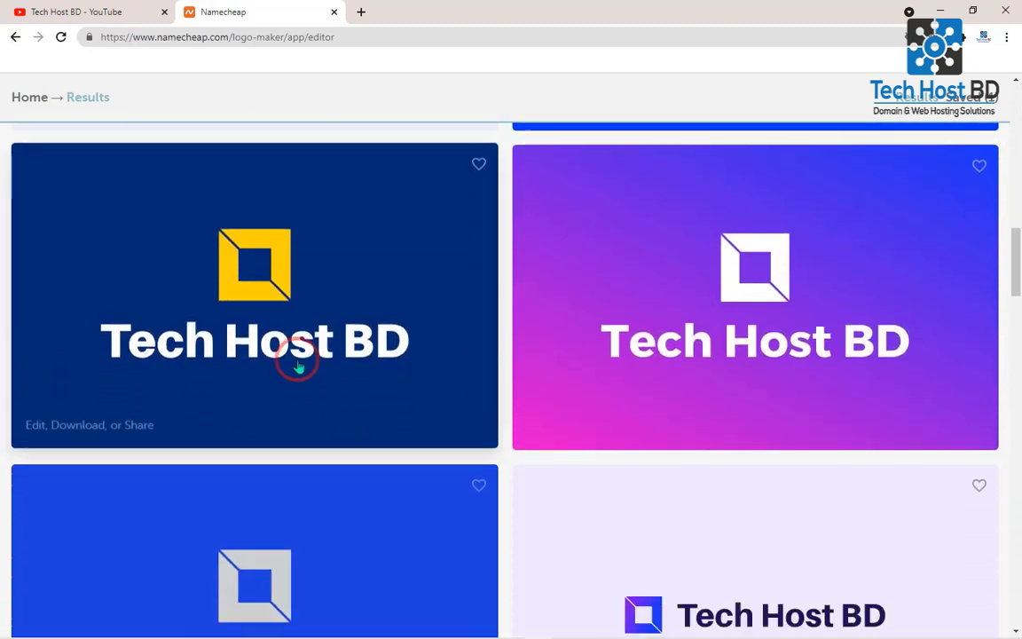
pyautogui.moveTo(1011, 267); pyautogui.dragTo(1011, 292)
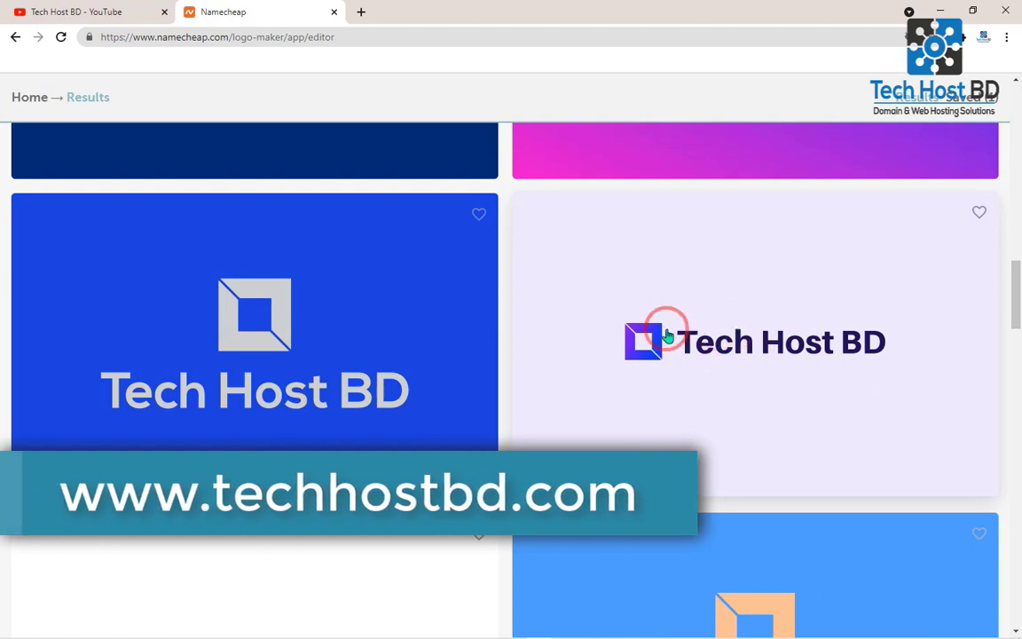
pyautogui.moveTo(1015, 290); pyautogui.dragTo(982, 632)
pyautogui.moveTo(1018, 477); pyautogui.dragTo(1016, 255)
pyautogui.moveTo(1014, 168); pyautogui.dragTo(1008, 195)
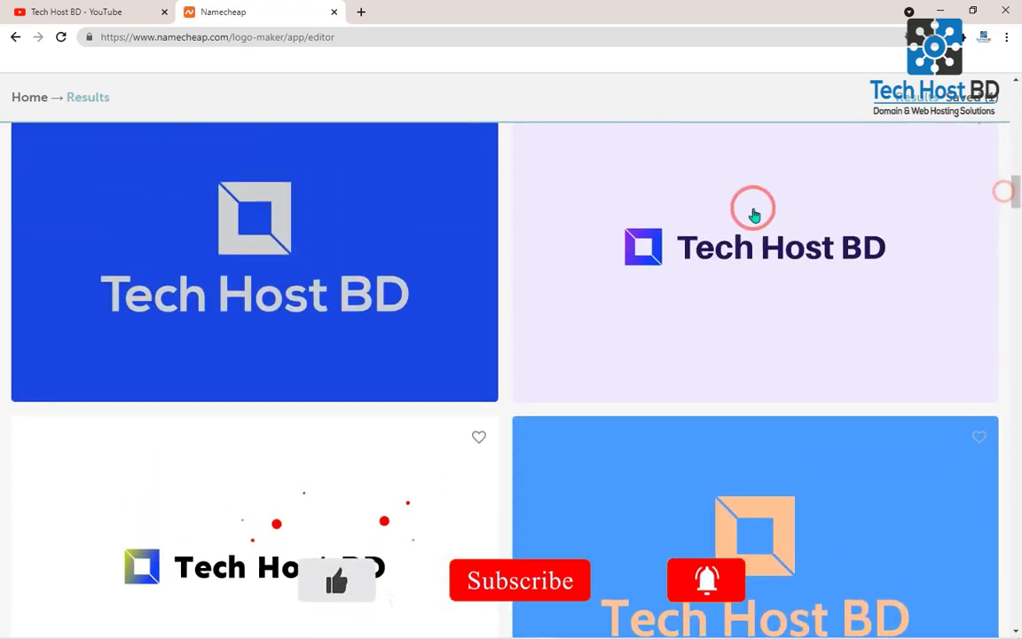
pyautogui.click(754, 248)
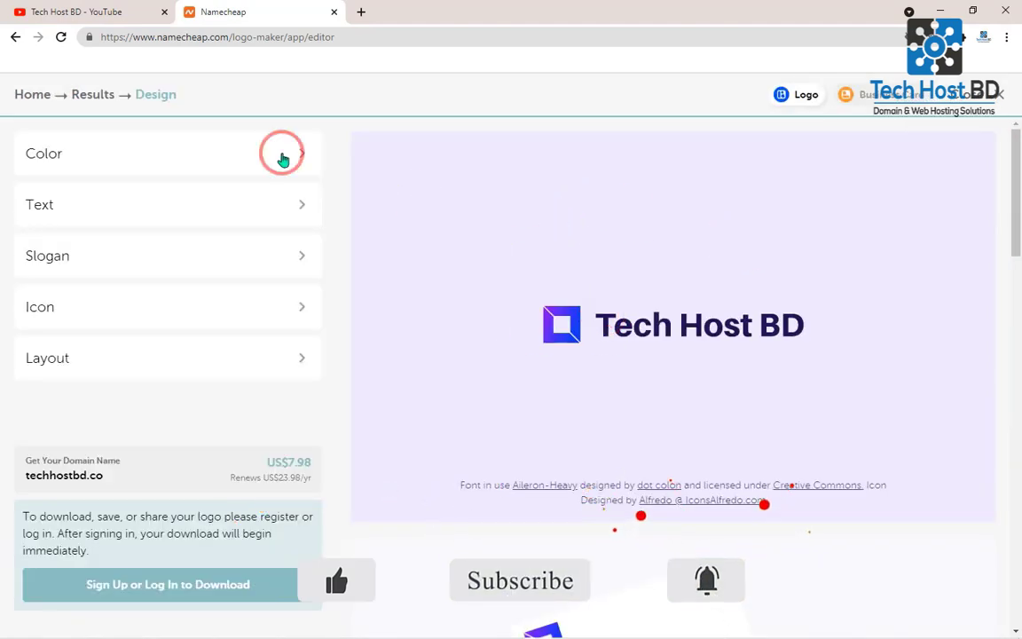
# - Apply the orange-to-blue gradient color scheme with white icon and text to the logo
pyautogui.click(219, 158)
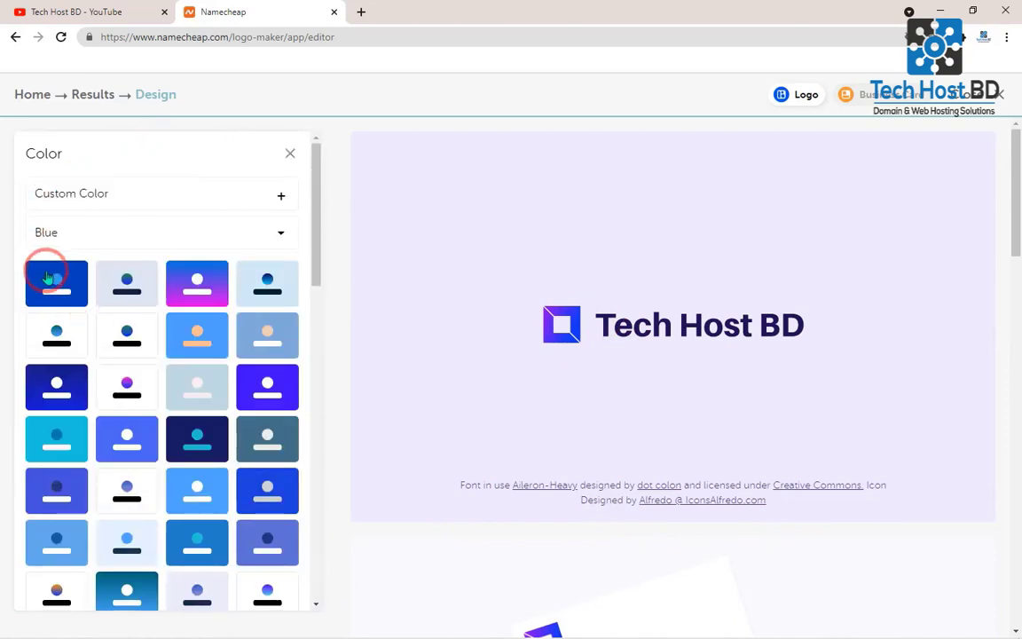
pyautogui.moveTo(312, 228); pyautogui.dragTo(304, 555)
pyautogui.click(275, 407)
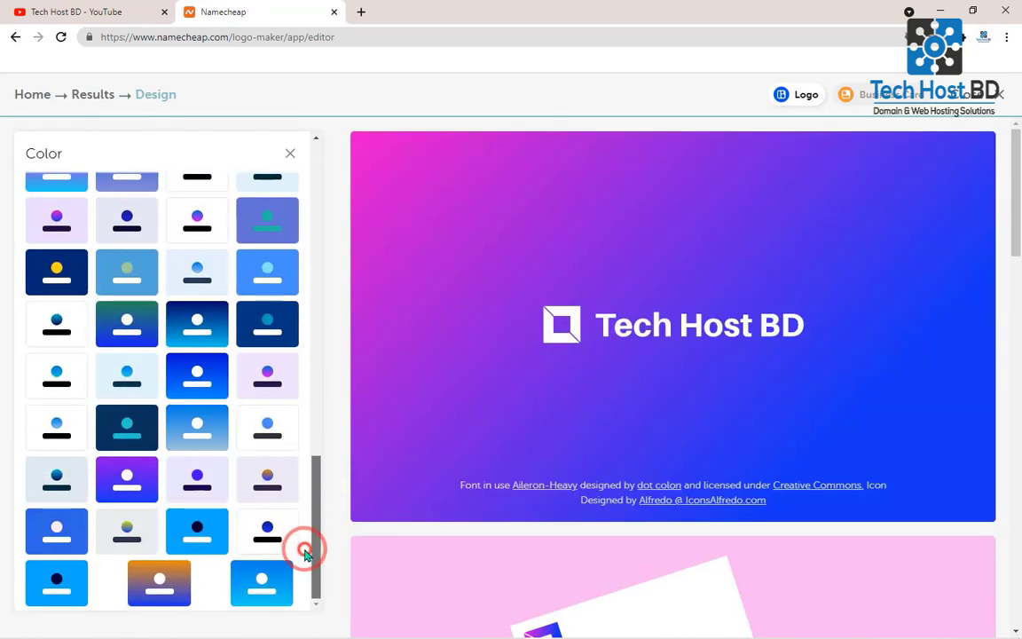
pyautogui.click(145, 592)
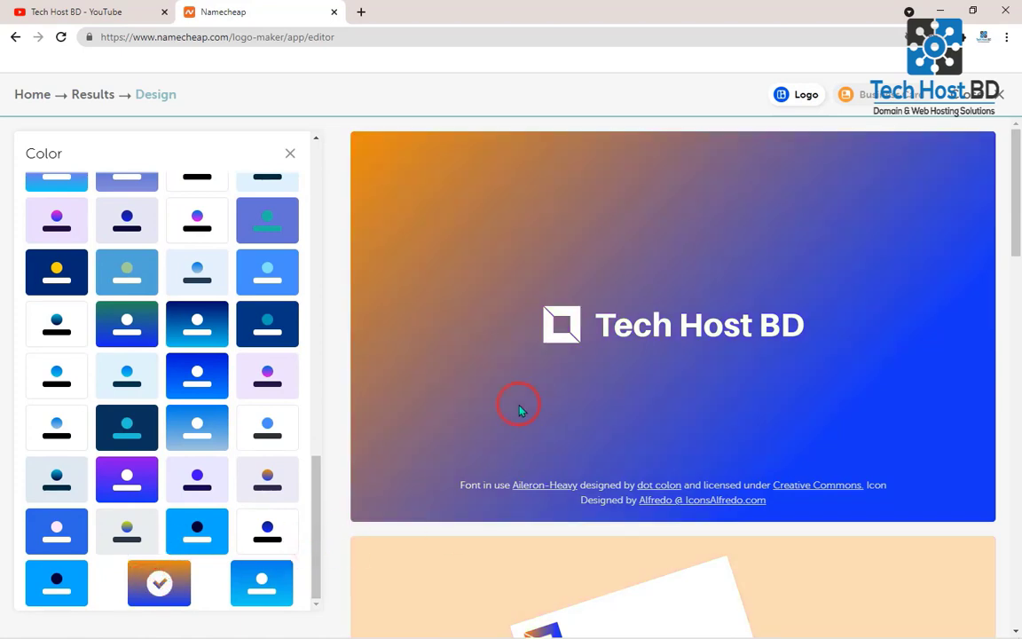
pyautogui.moveTo(313, 503); pyautogui.dragTo(304, 177)
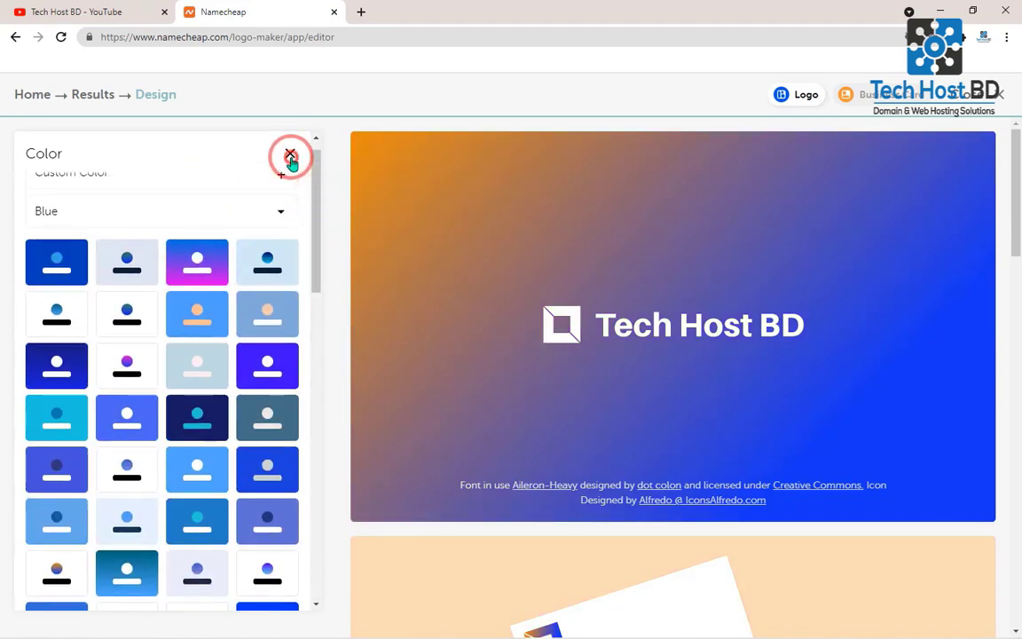
pyautogui.click(290, 154)
# - Try the other listed fonts on the logo text and switch back to Aileron-Heavy
pyautogui.click(108, 203)
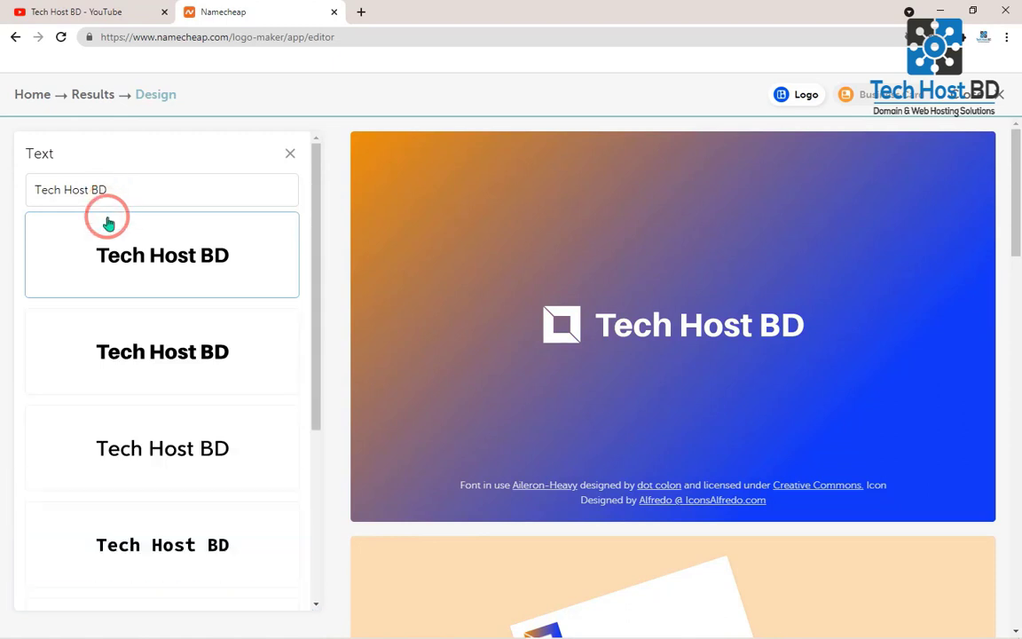
pyautogui.click(207, 372)
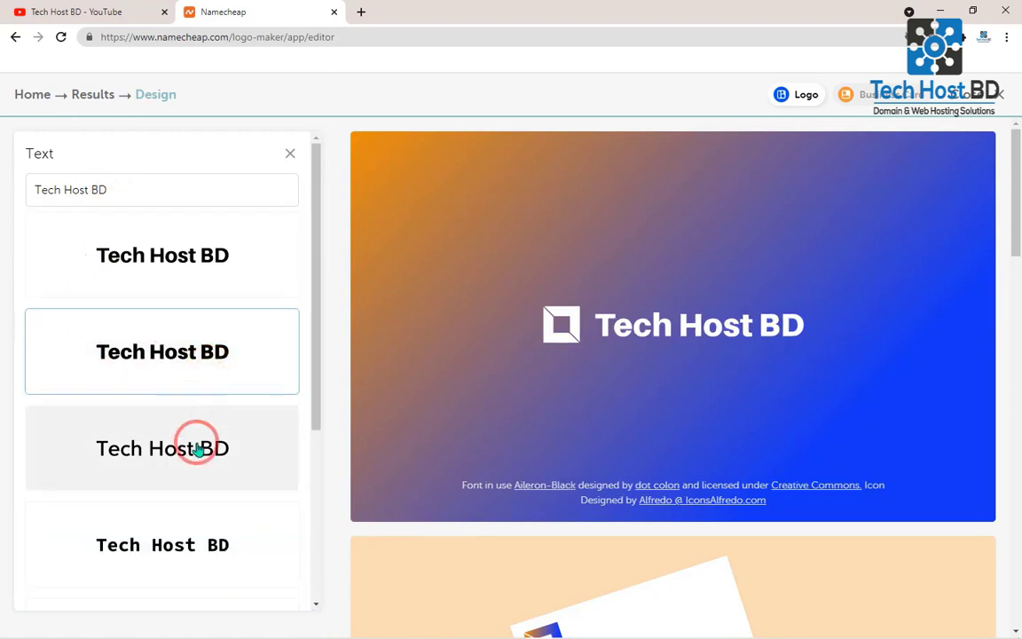
pyautogui.click(199, 450)
pyautogui.click(194, 515)
pyautogui.moveTo(316, 365); pyautogui.dragTo(307, 507)
pyautogui.scroll(-1, 302, 506)
pyautogui.click(205, 359)
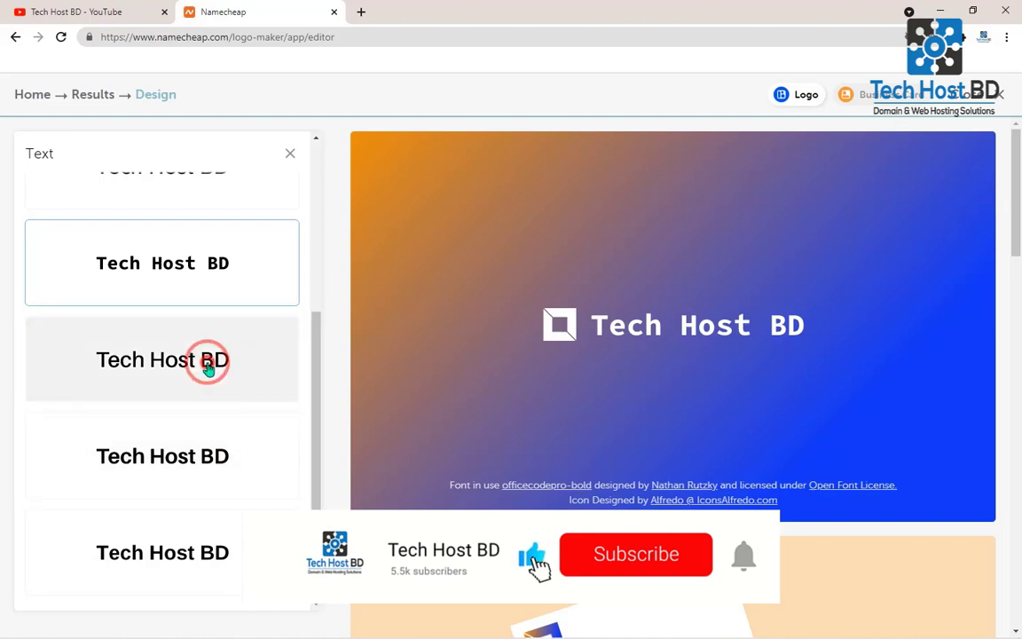
pyautogui.click(191, 460)
pyautogui.click(182, 543)
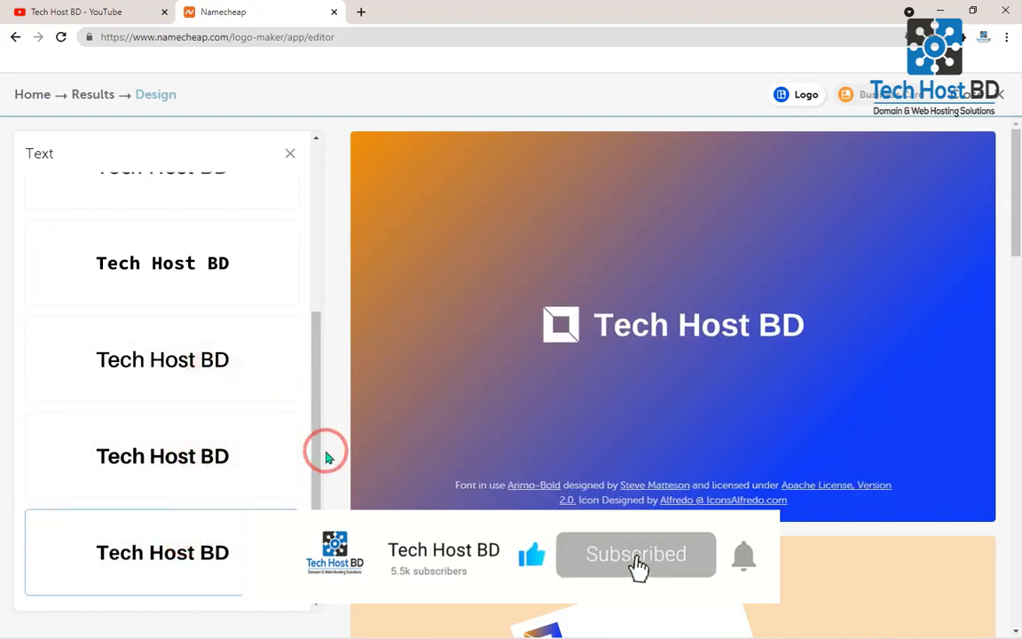
pyautogui.moveTo(320, 449); pyautogui.dragTo(312, 202)
pyautogui.click(174, 273)
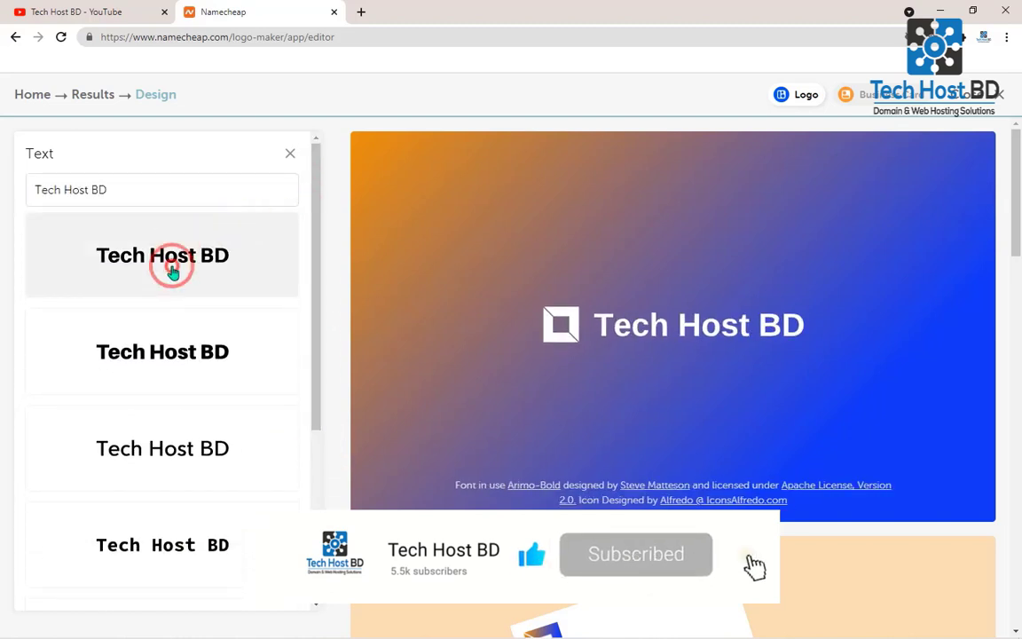
pyautogui.click(289, 153)
# - Look at the slogan font options and the icon search options without changing the logo
pyautogui.click(93, 257)
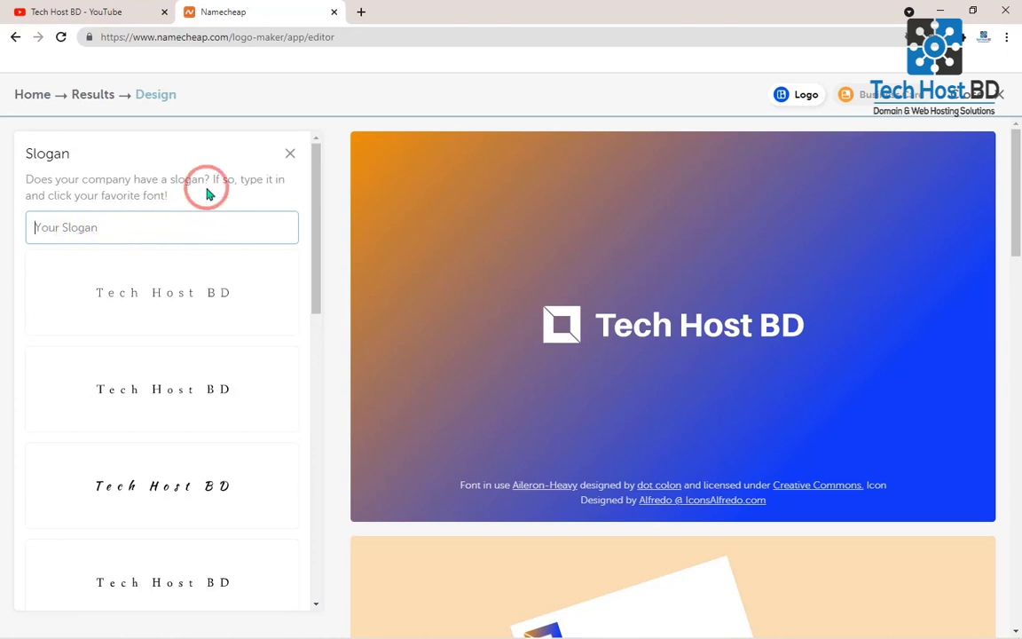
pyautogui.click(290, 155)
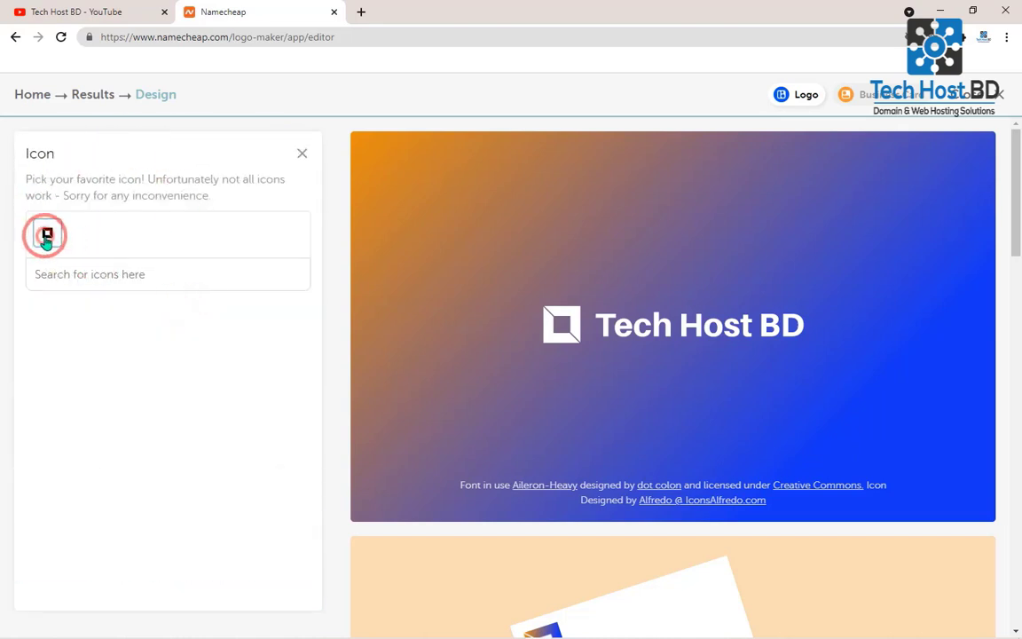
pyautogui.click(94, 276)
pyautogui.click(304, 151)
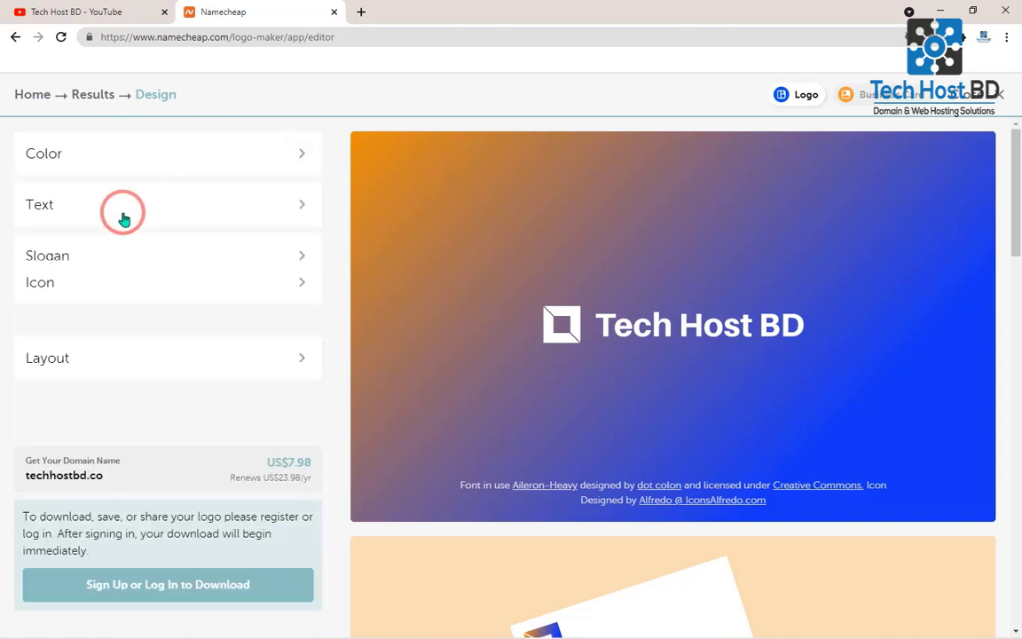
# - Change the logo layout to the one with the icon above the text
pyautogui.click(187, 366)
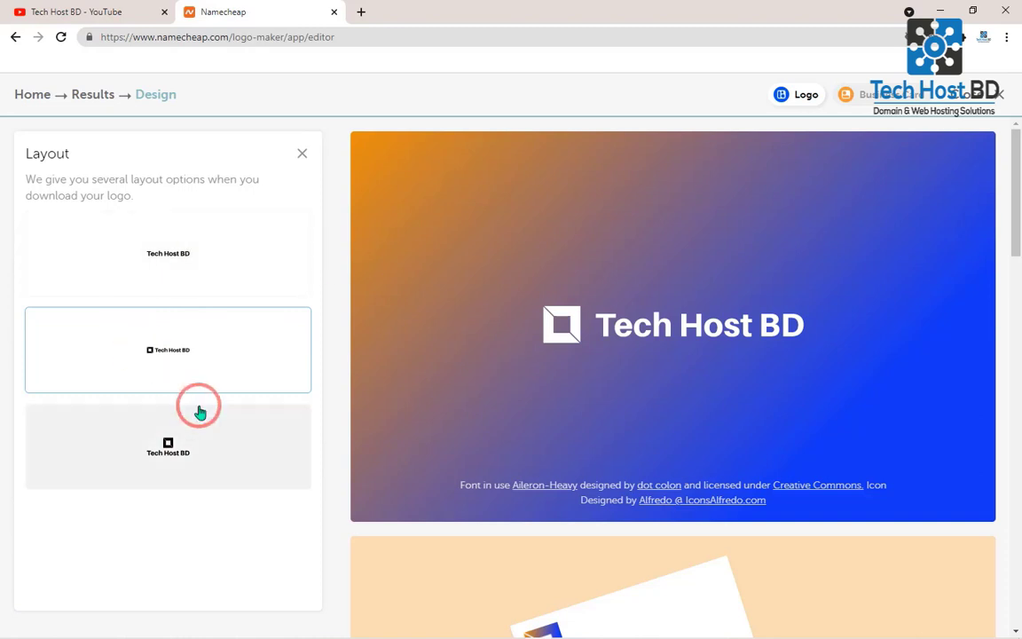
pyautogui.click(189, 448)
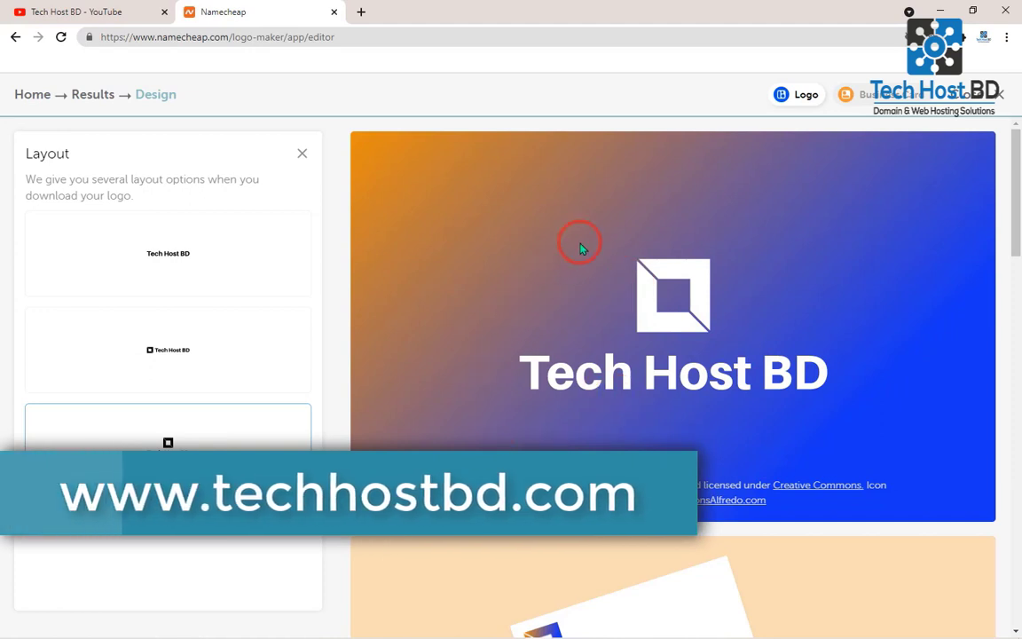
pyautogui.click(302, 155)
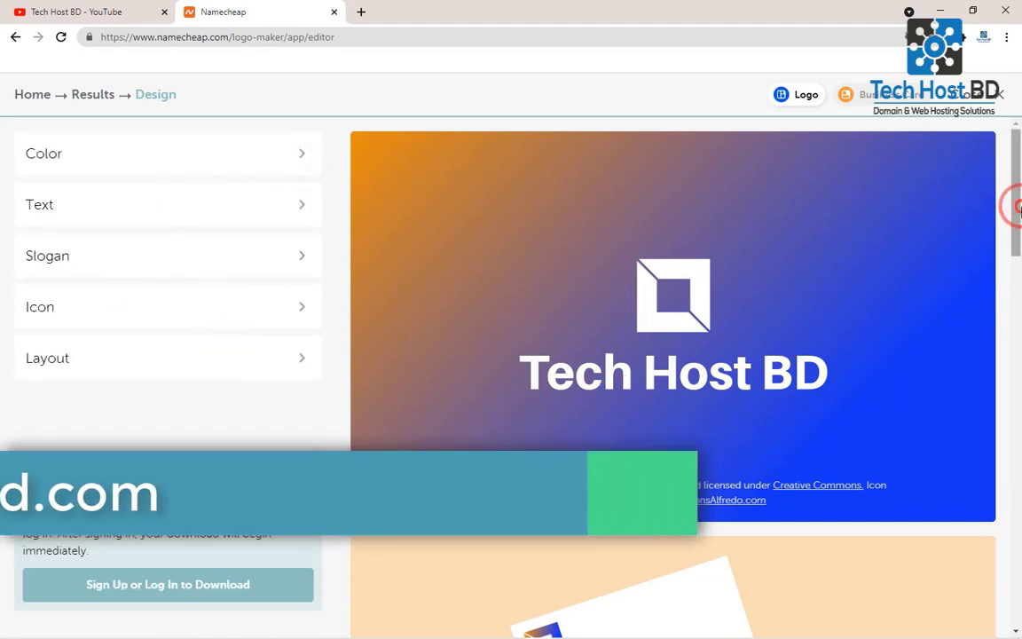
# - Review the logo on the business card, T-shirt, website and phone app mockups
pyautogui.moveTo(1015, 211); pyautogui.dragTo(1018, 284)
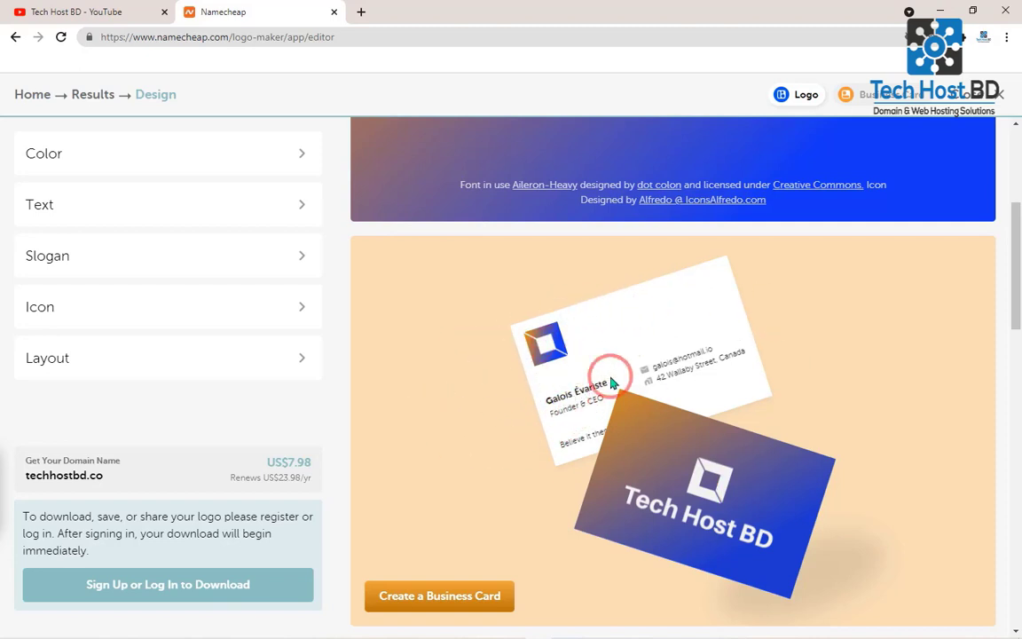
pyautogui.moveTo(1016, 269); pyautogui.dragTo(1013, 391)
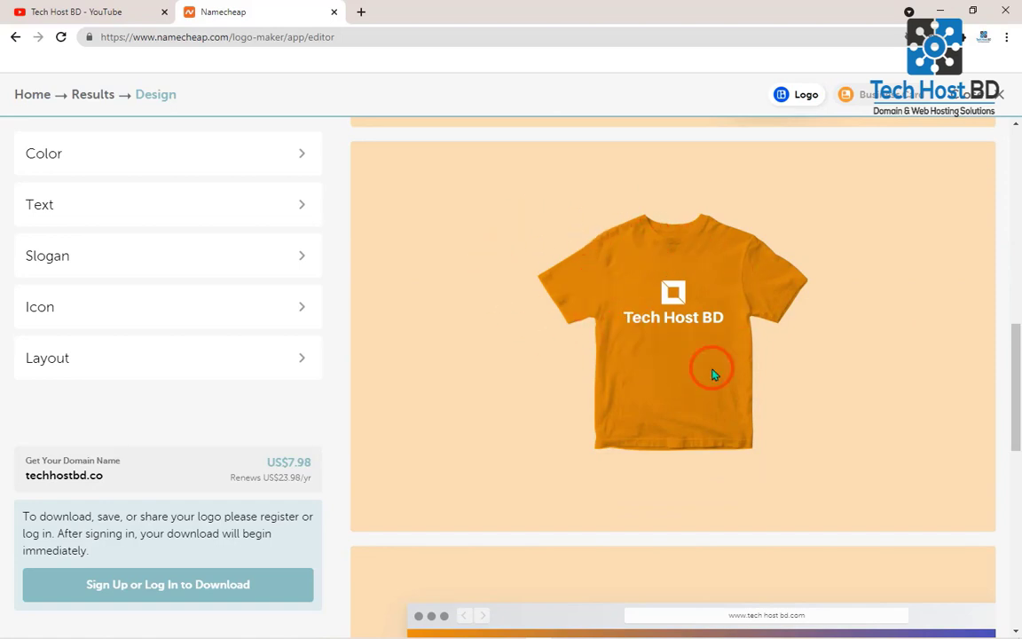
pyautogui.moveTo(1011, 358); pyautogui.dragTo(1011, 461)
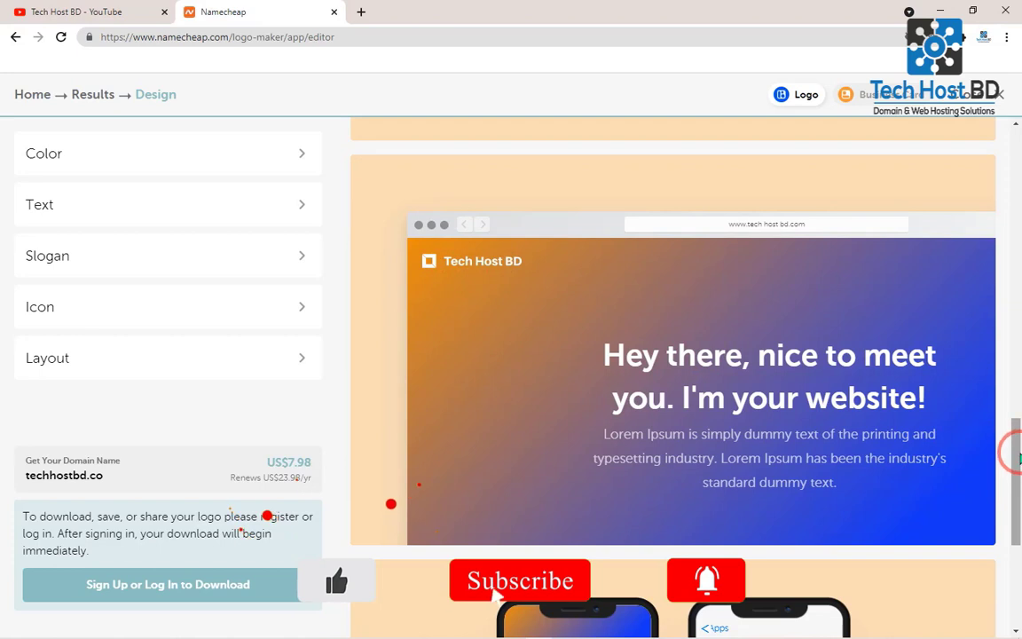
pyautogui.moveTo(1010, 450); pyautogui.dragTo(1017, 532)
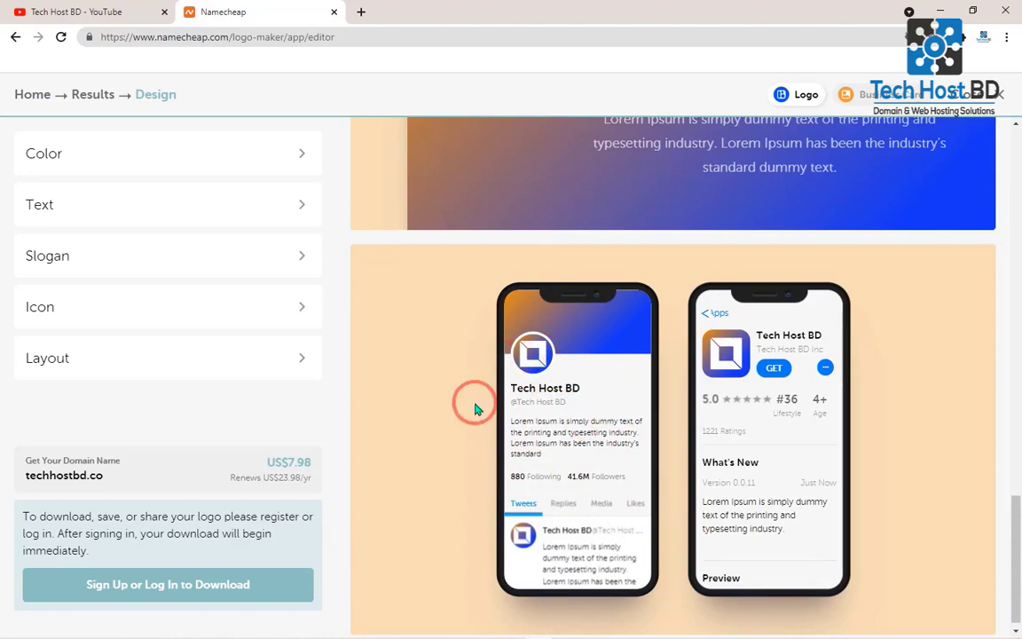
pyautogui.moveTo(1012, 592); pyautogui.dragTo(1018, 190)
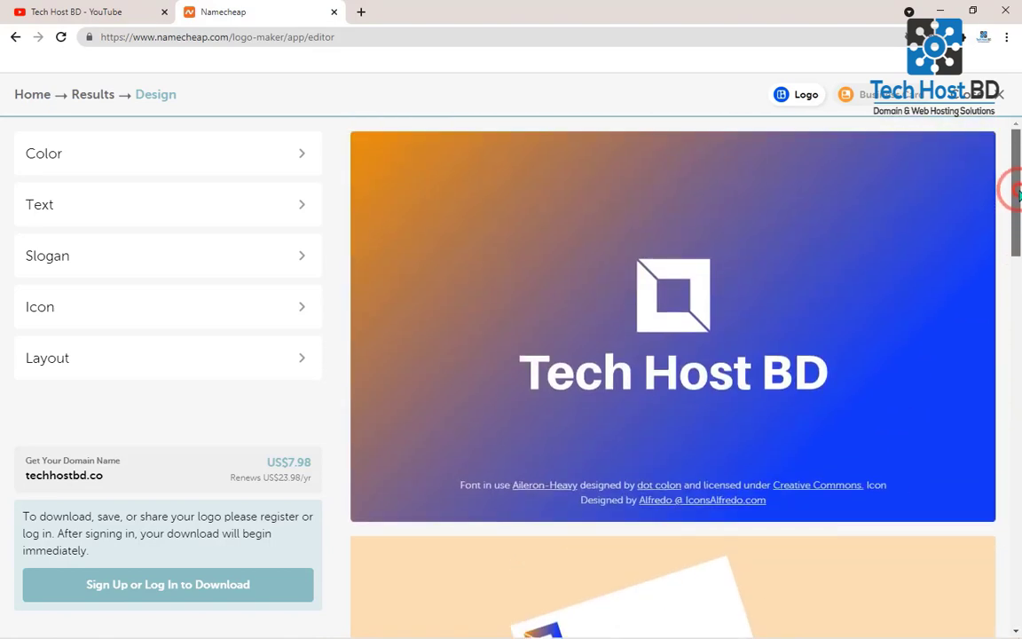
# - Compare the stacked and side-by-side logo layouts and apply the one with the icon beside the text
pyautogui.click(203, 366)
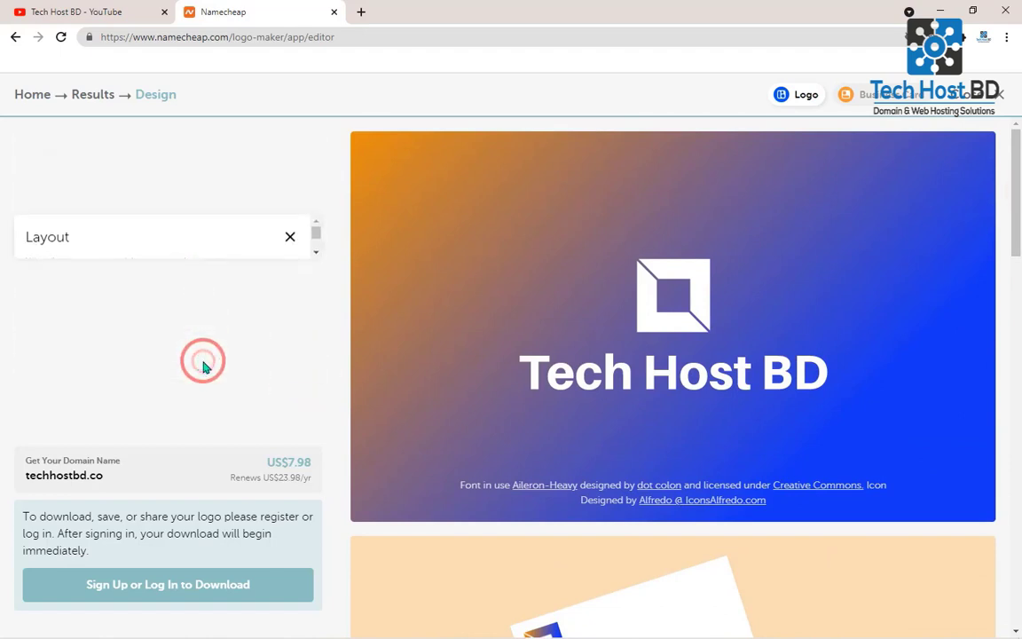
pyautogui.click(142, 360)
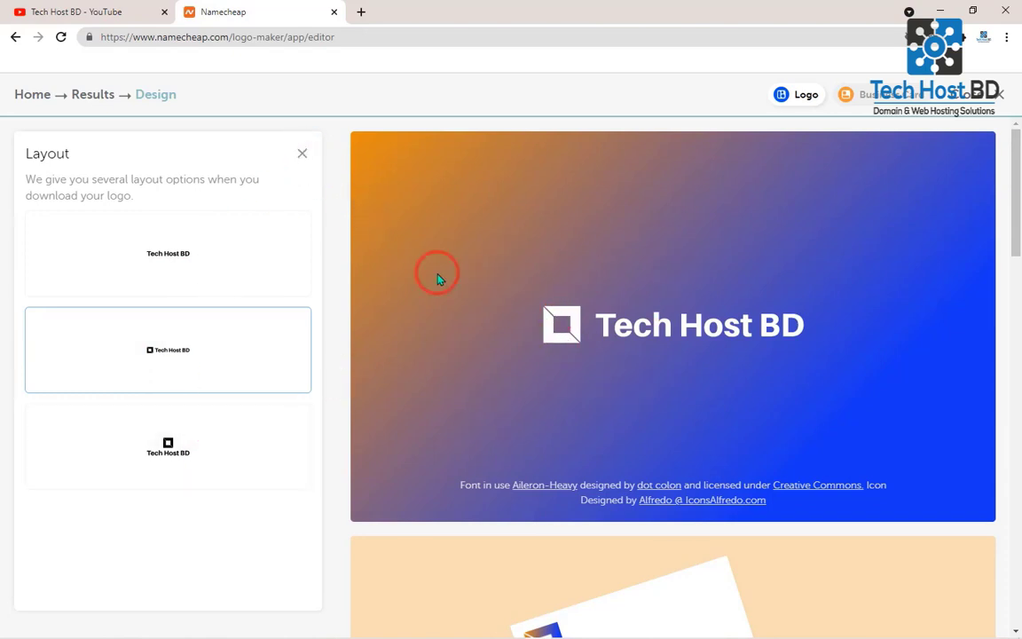
pyautogui.click(197, 454)
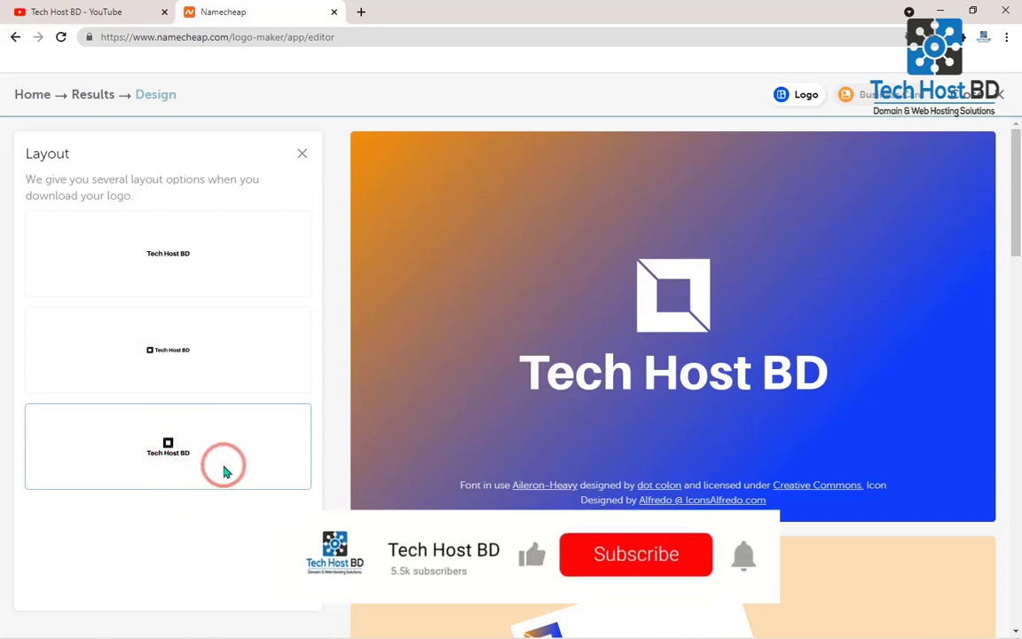
pyautogui.click(182, 386)
pyautogui.click(176, 462)
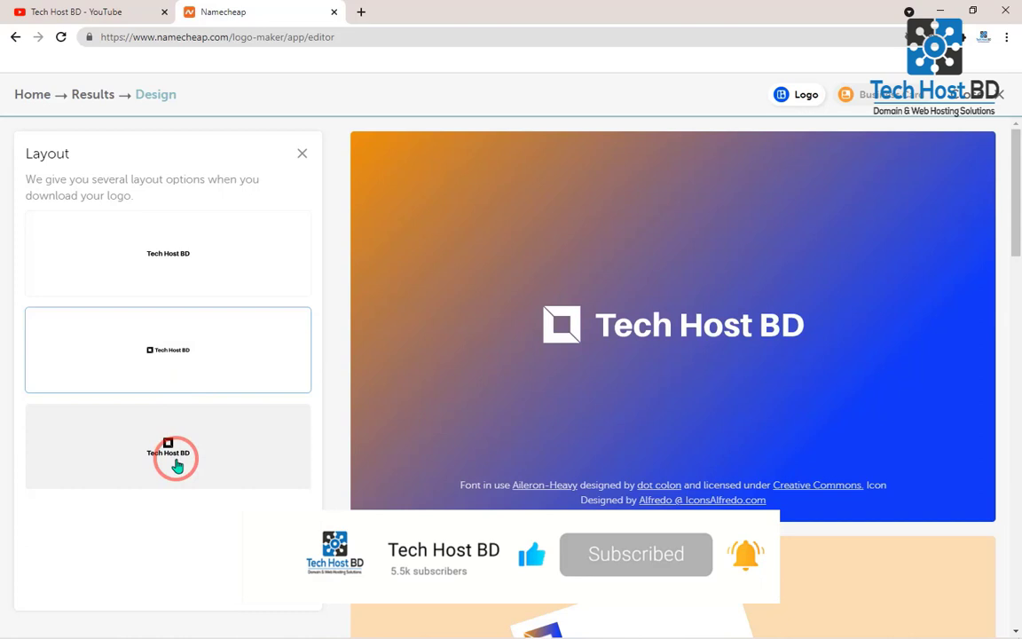
pyautogui.click(298, 158)
# - Check the finished logo preview and proceed to the account login page to download the logo
pyautogui.moveTo(1016, 199)
pyautogui.mouseDown()
pyautogui.moveTo(1016, 292)
pyautogui.moveTo(1013, 205)
pyautogui.mouseUp()
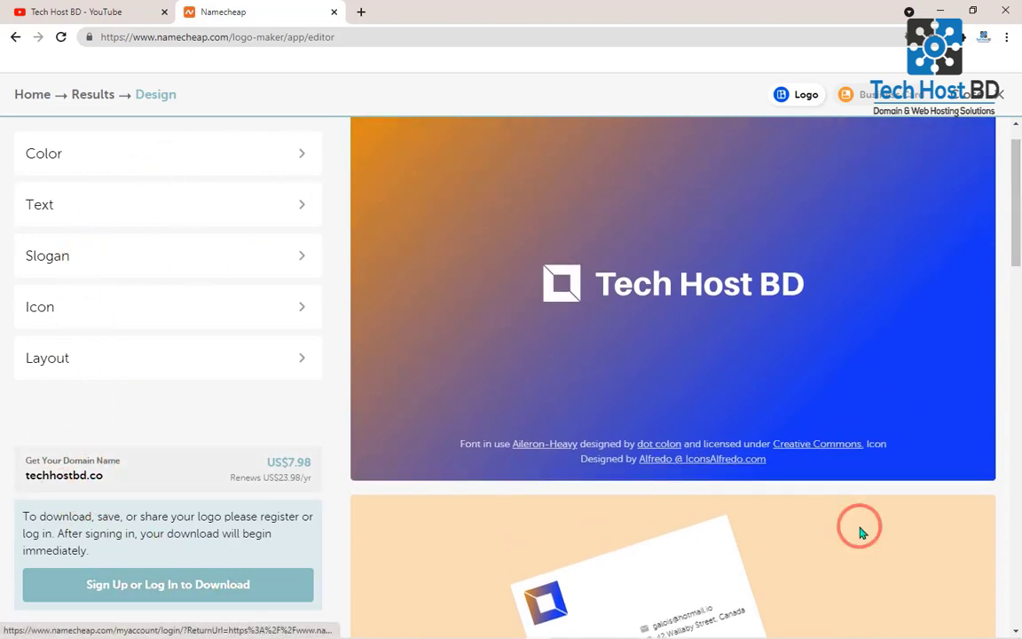
pyautogui.moveTo(1016, 221); pyautogui.dragTo(1014, 133)
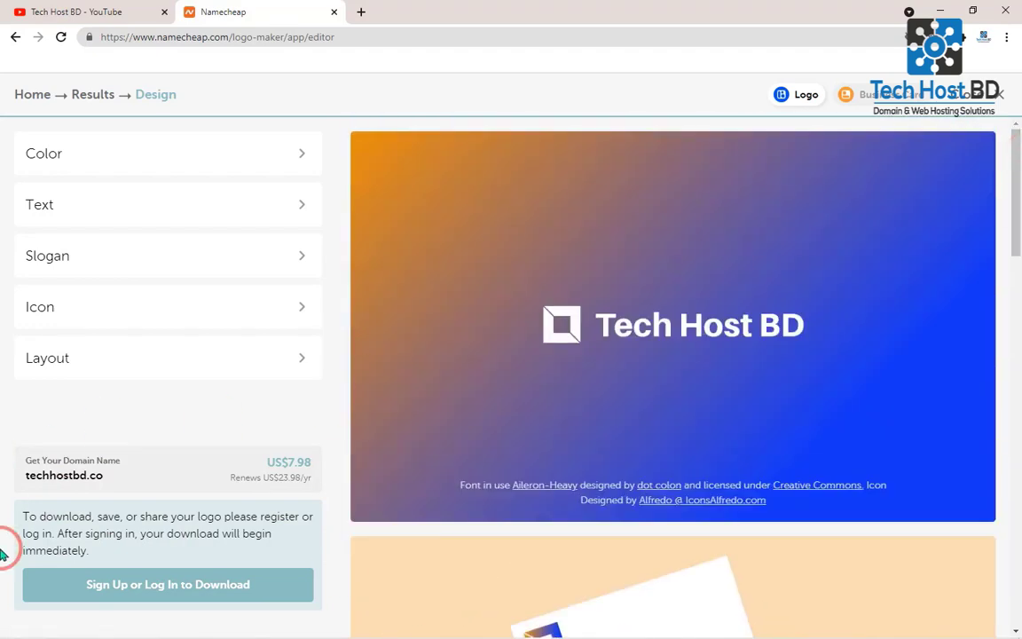
pyautogui.click(78, 584)
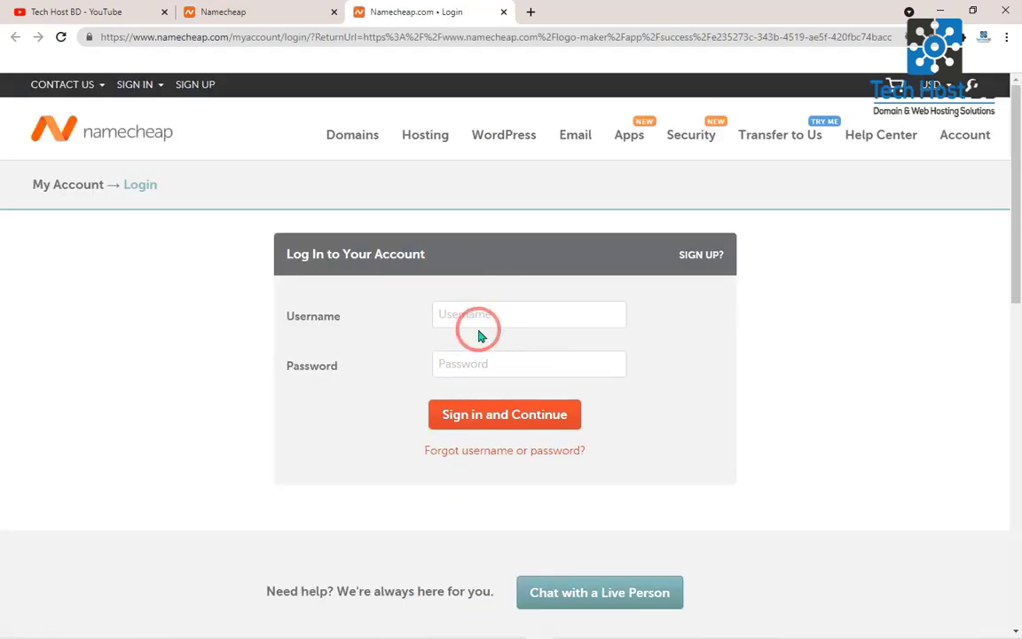
# - Examine the fields of the account sign-up form and return to the login form
pyautogui.click(478, 317)
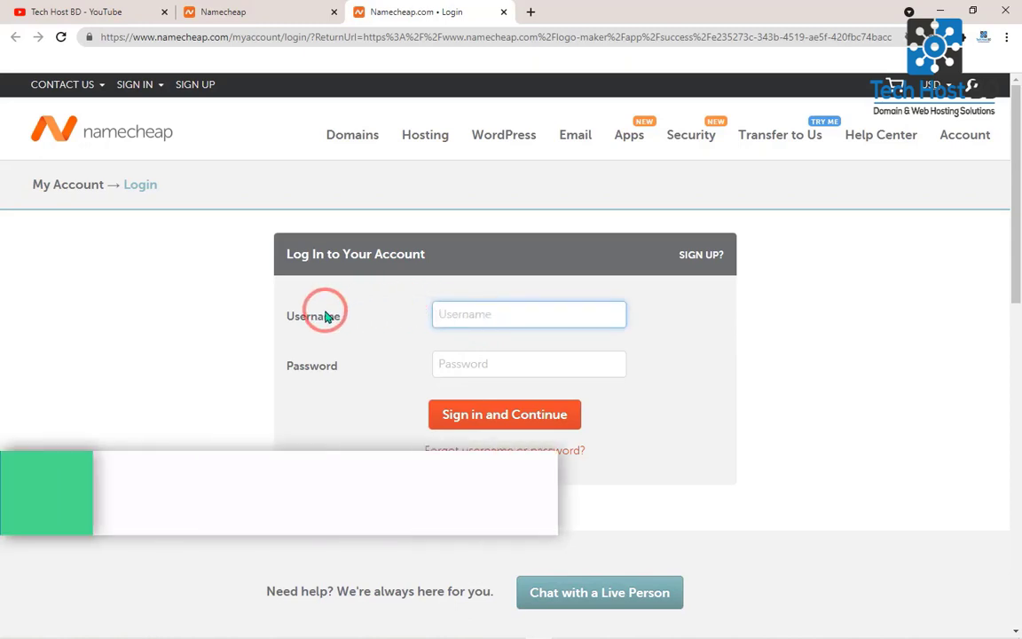
pyautogui.click(700, 256)
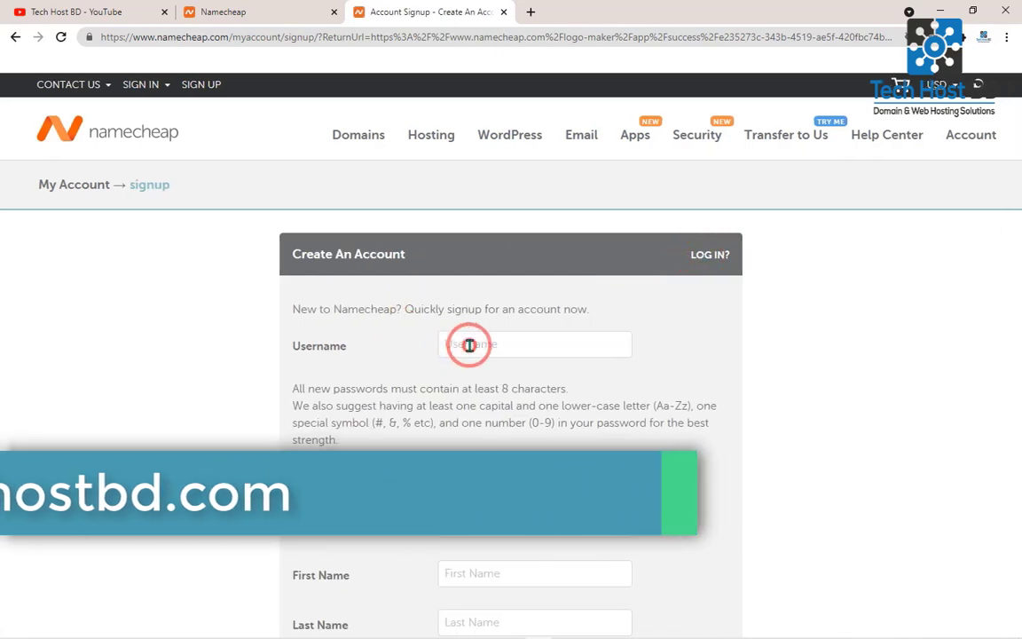
pyautogui.click(448, 344)
pyautogui.scroll(-2, 1011, 257)
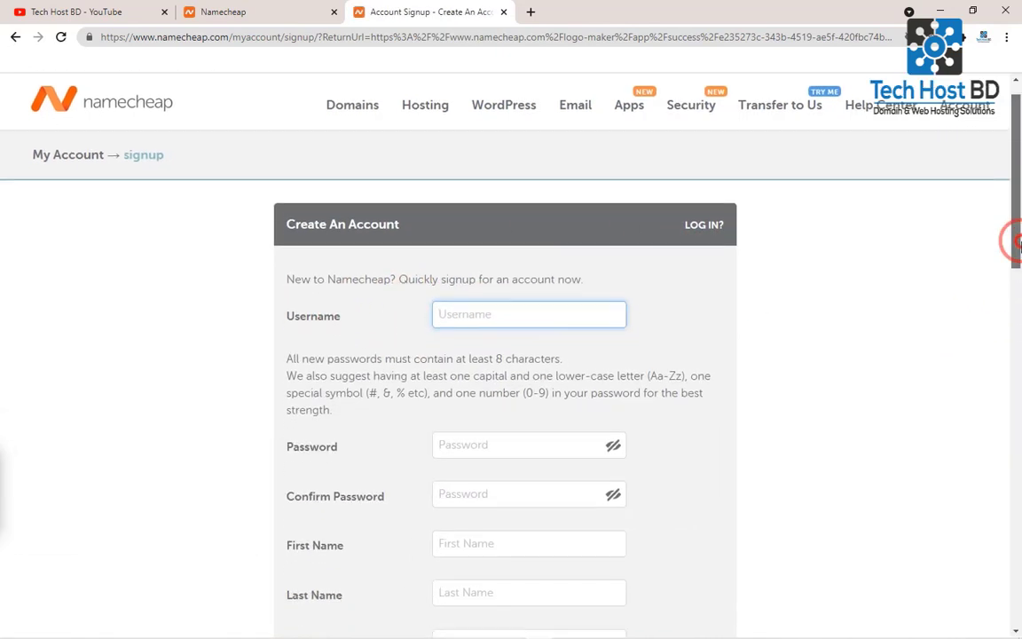
pyautogui.click(511, 296)
pyautogui.click(490, 344)
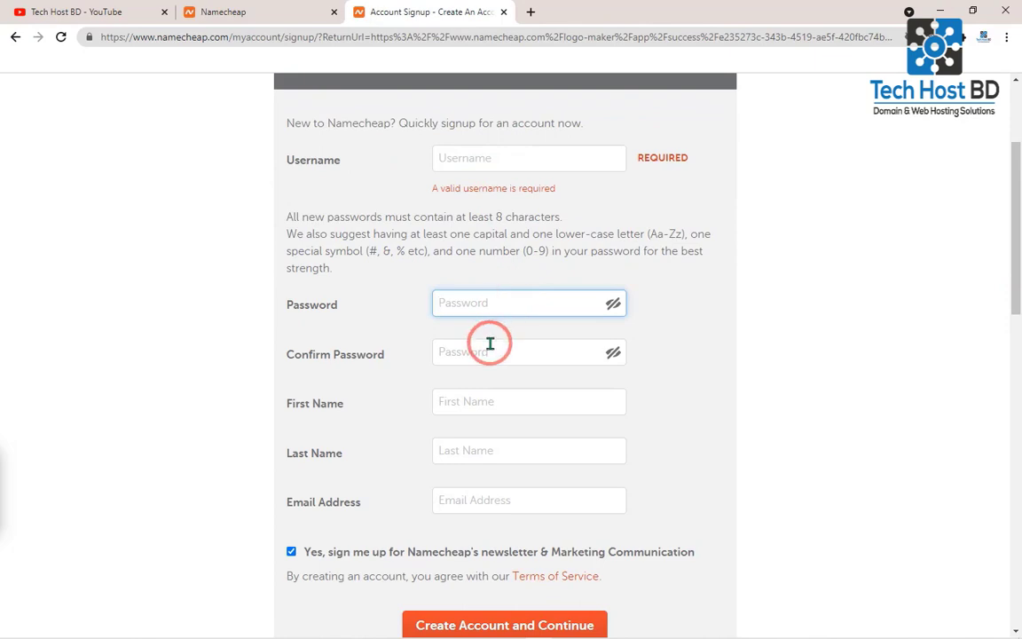
pyautogui.click(479, 424)
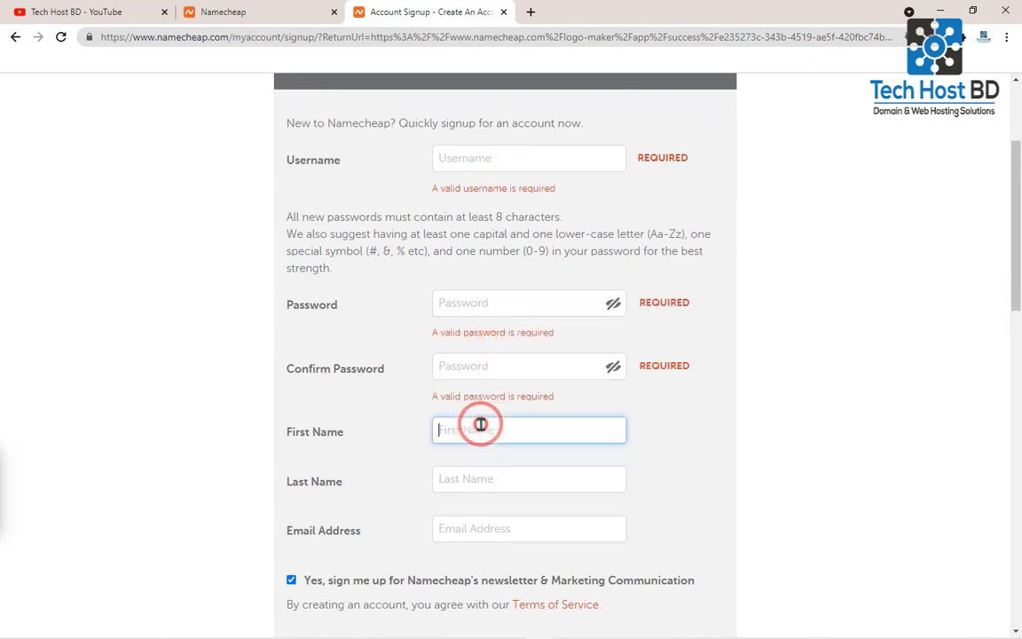
pyautogui.click(460, 491)
pyautogui.click(526, 555)
pyautogui.scroll(-4, 1008, 292)
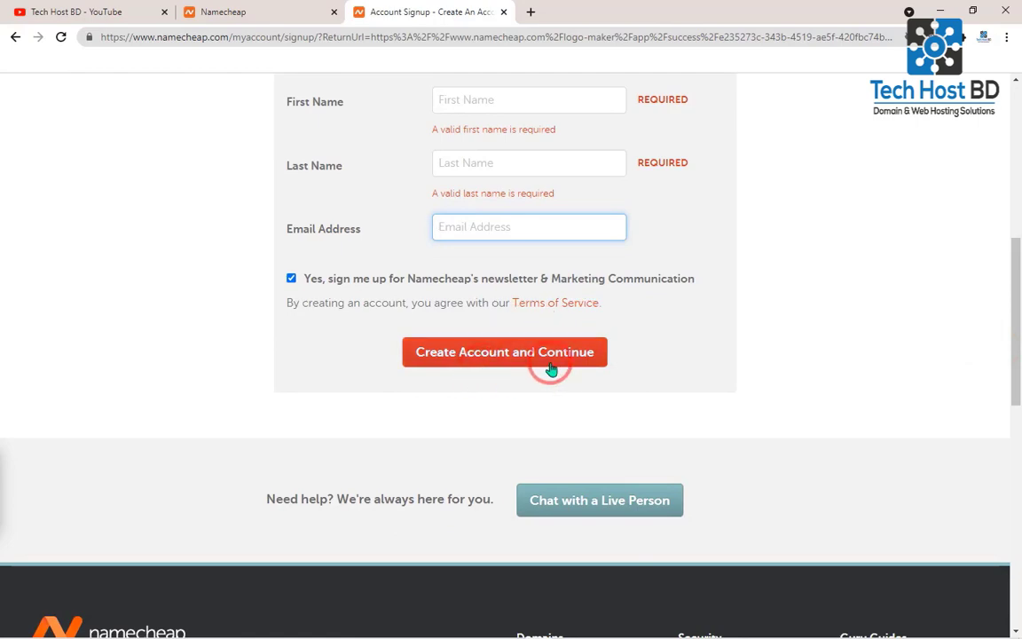
pyautogui.moveTo(1013, 395); pyautogui.dragTo(1013, 183)
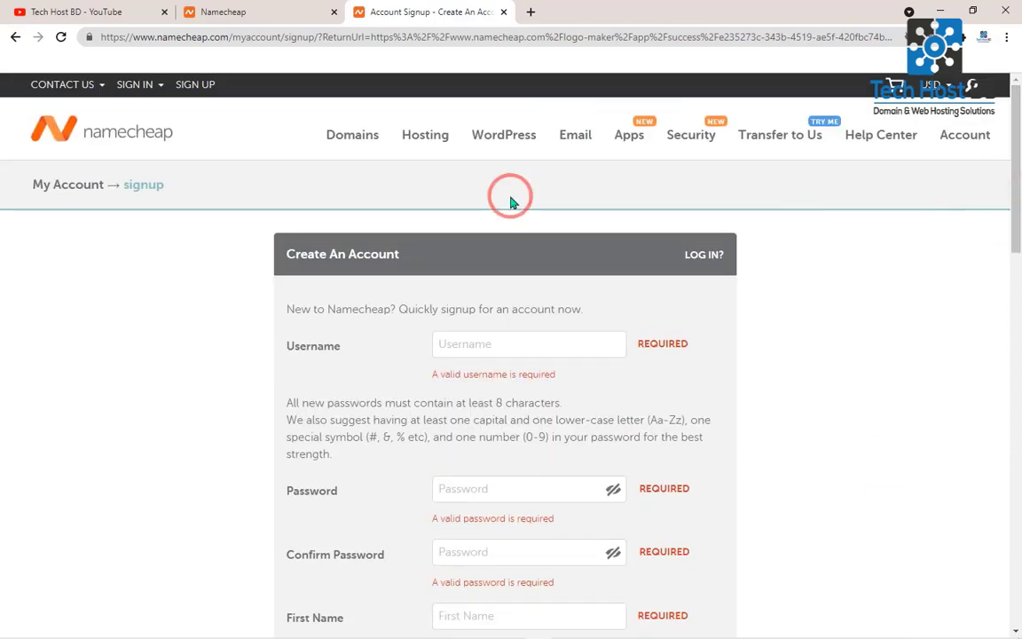
pyautogui.click(701, 257)
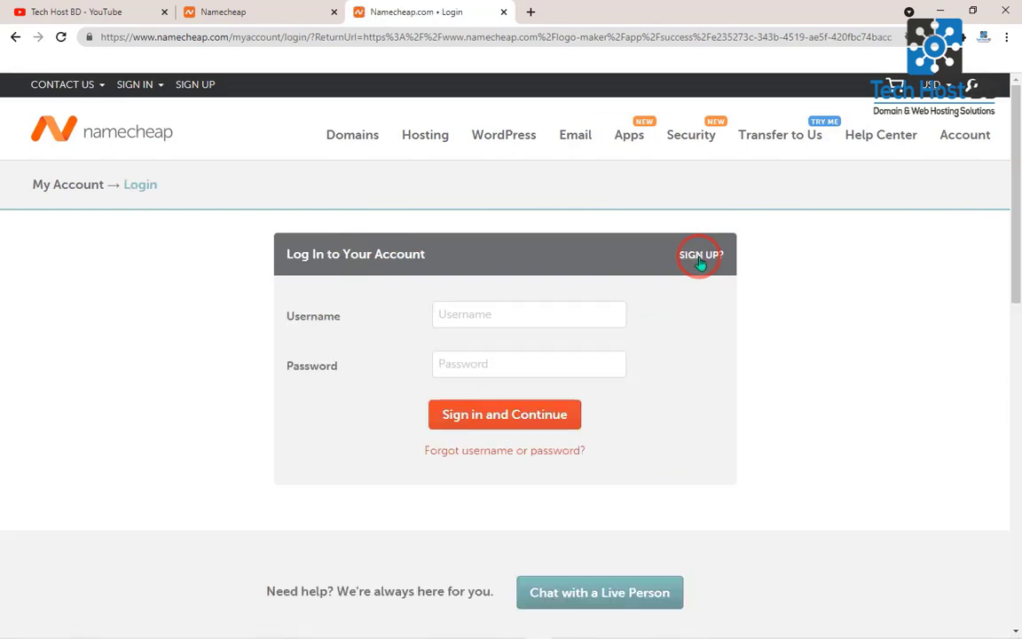
# - Enter the account username and password and sign in to Namecheap
pyautogui.click(519, 315)
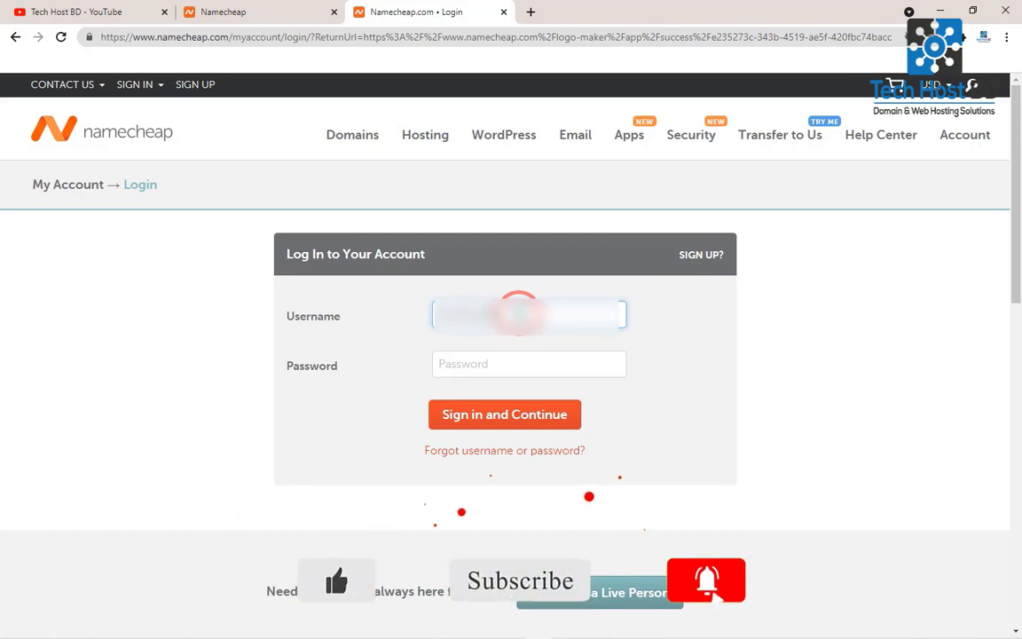
pyautogui.click(480, 372)
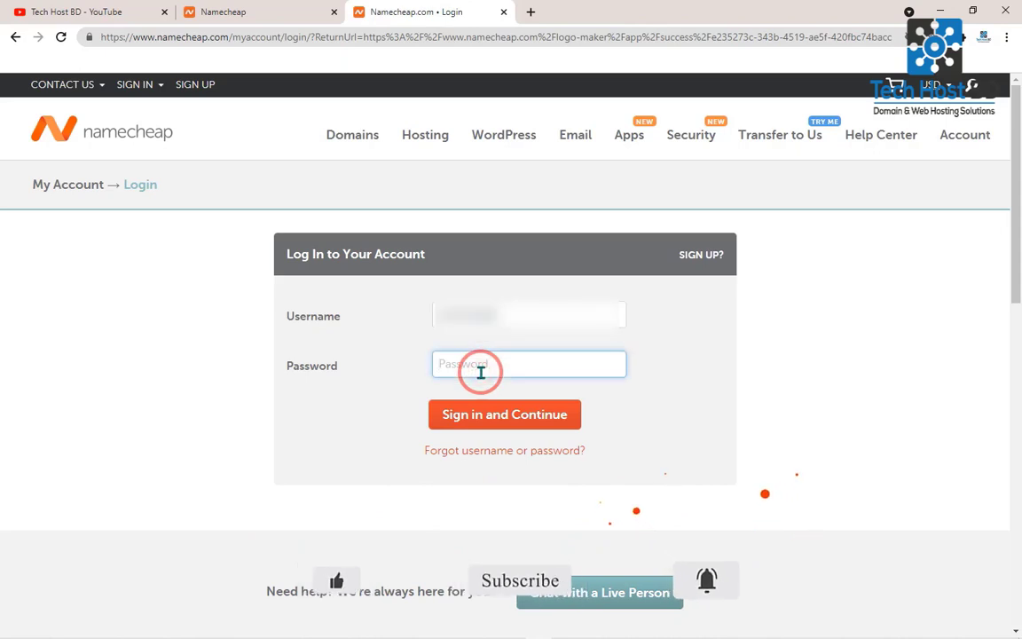
pyautogui.write('*')
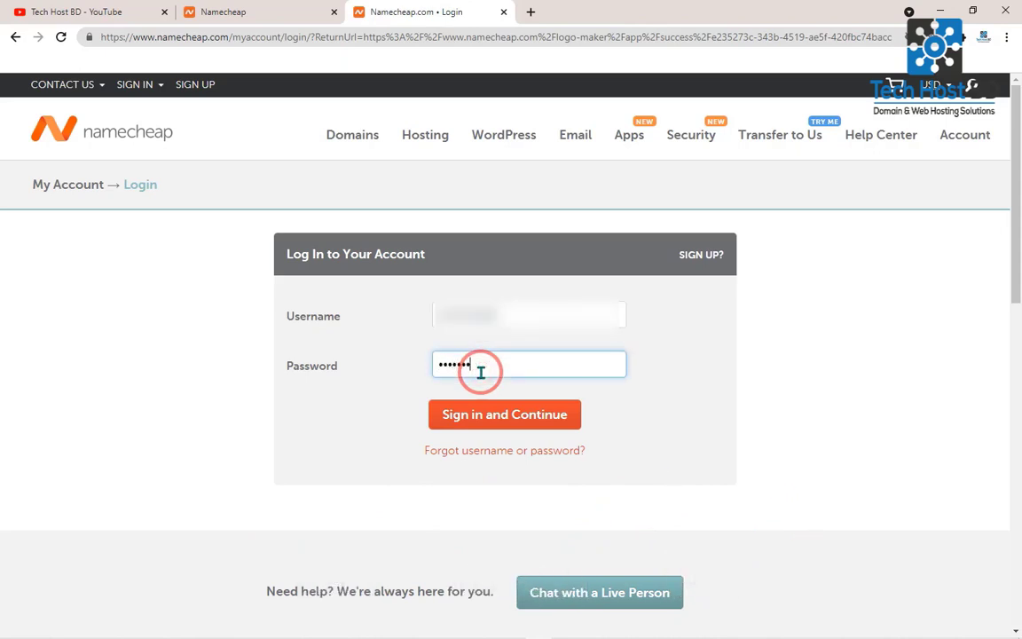
pyautogui.press('Return')
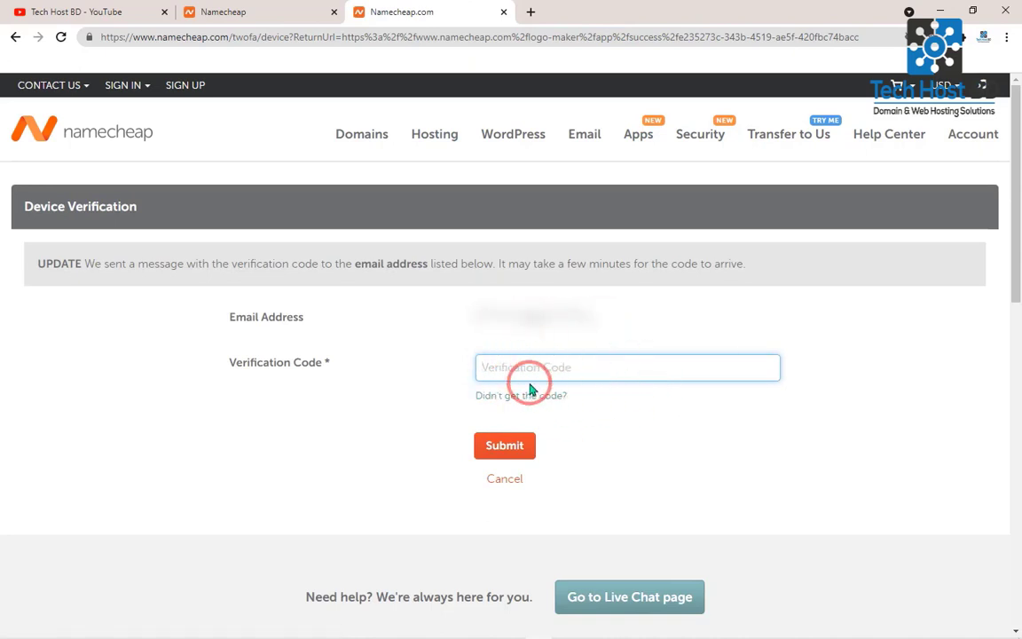
# - Open Gmail in a new browser tab and open the confirmation code email from Namecheap Support
pyautogui.click(528, 14)
pyautogui.click(913, 96)
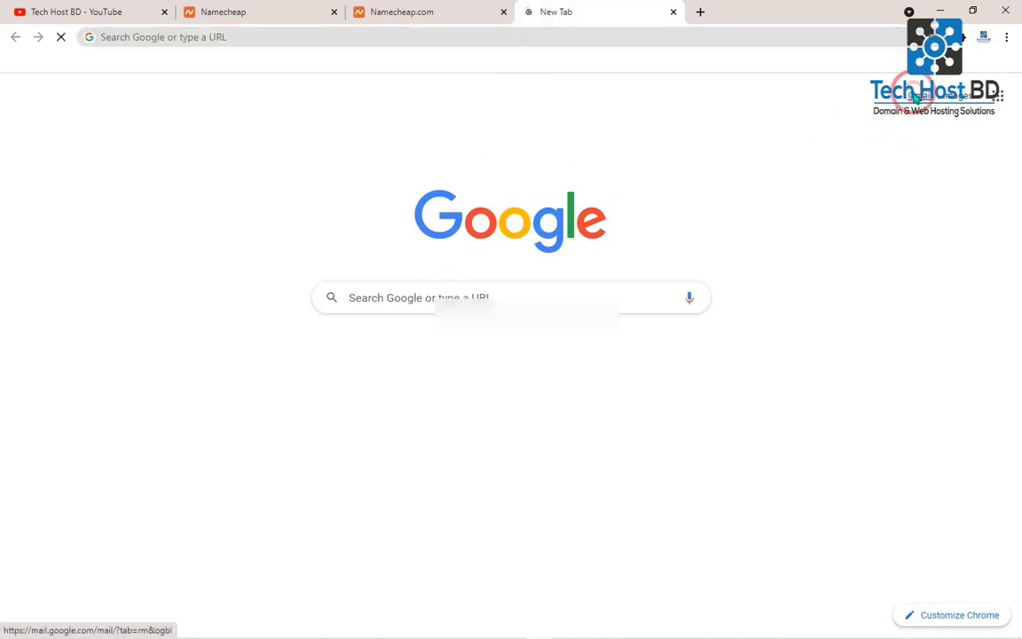
pyautogui.click(434, 9)
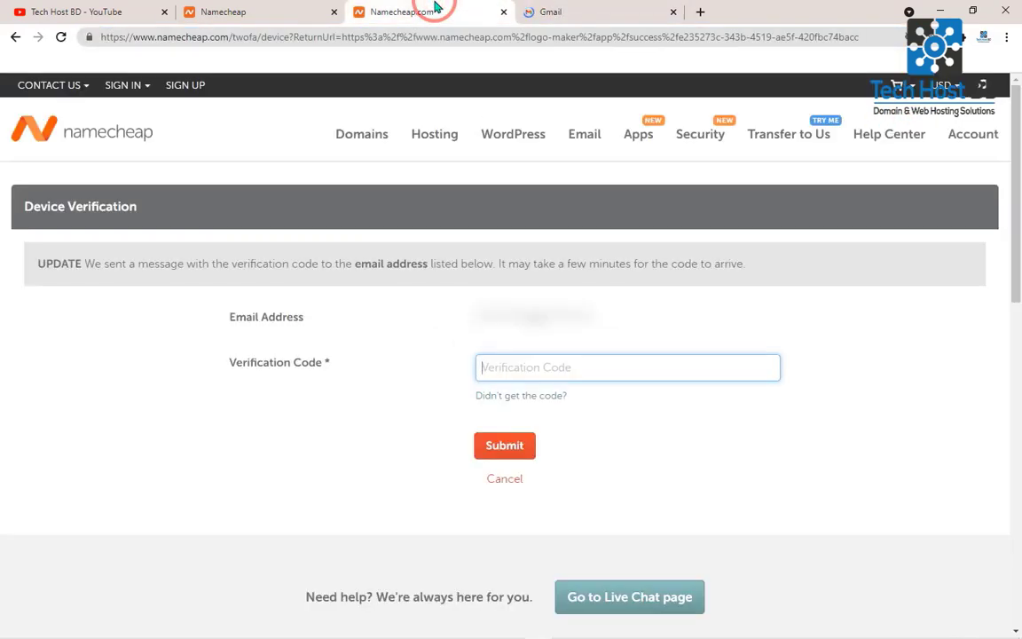
pyautogui.click(603, 315)
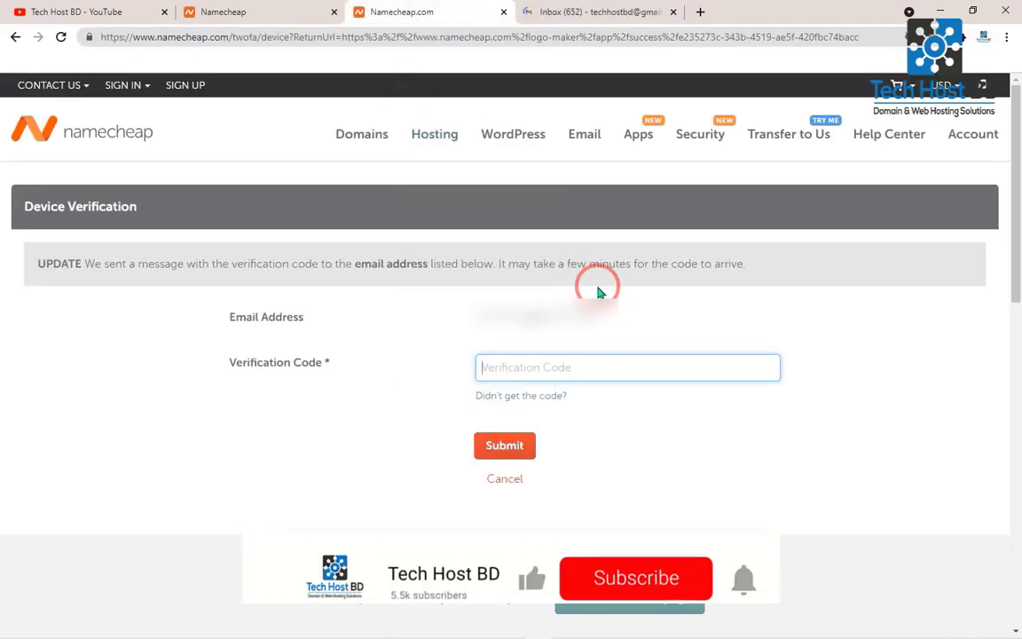
pyautogui.click(648, 9)
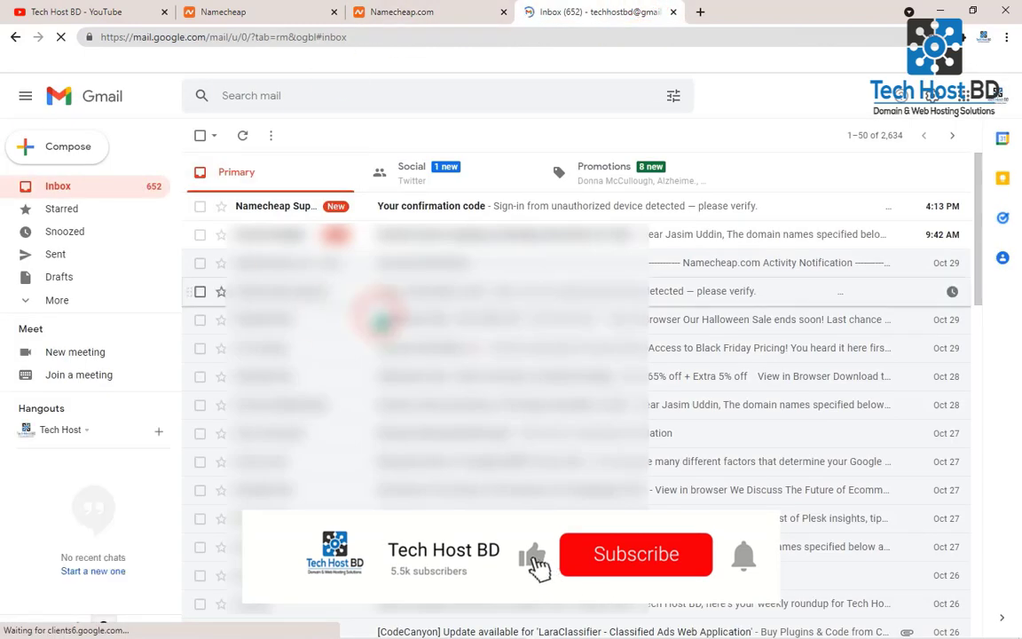
pyautogui.click(288, 213)
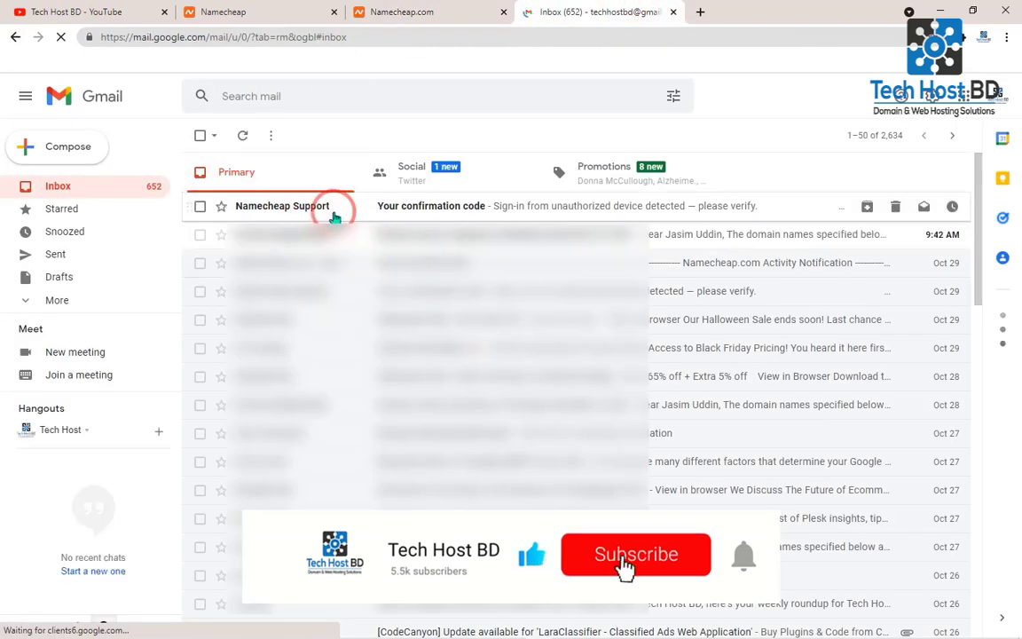
pyautogui.click(482, 217)
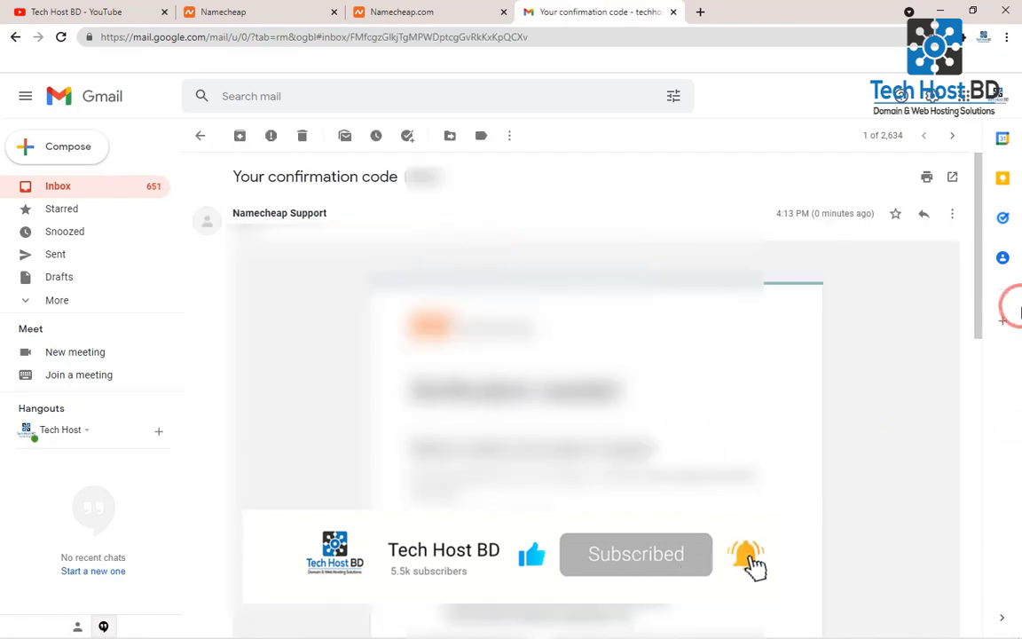
# - Copy the verification code from the email, enter it in Namecheap's Device Verification form and submit it
pyautogui.moveTo(977, 255); pyautogui.dragTo(976, 383)
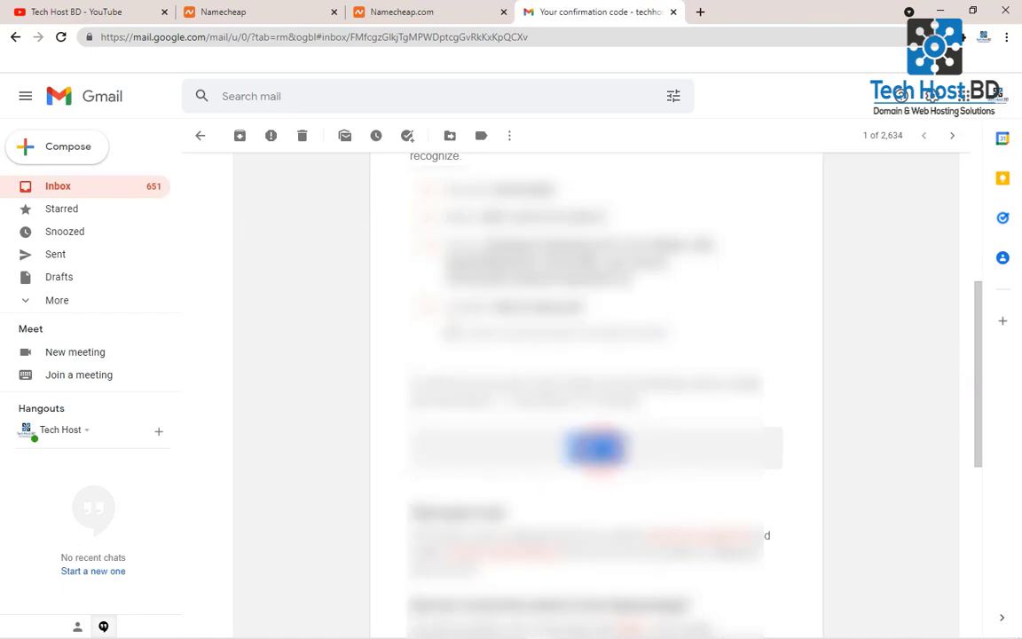
pyautogui.rightClick(604, 451)
pyautogui.click(625, 464)
pyautogui.click(383, 7)
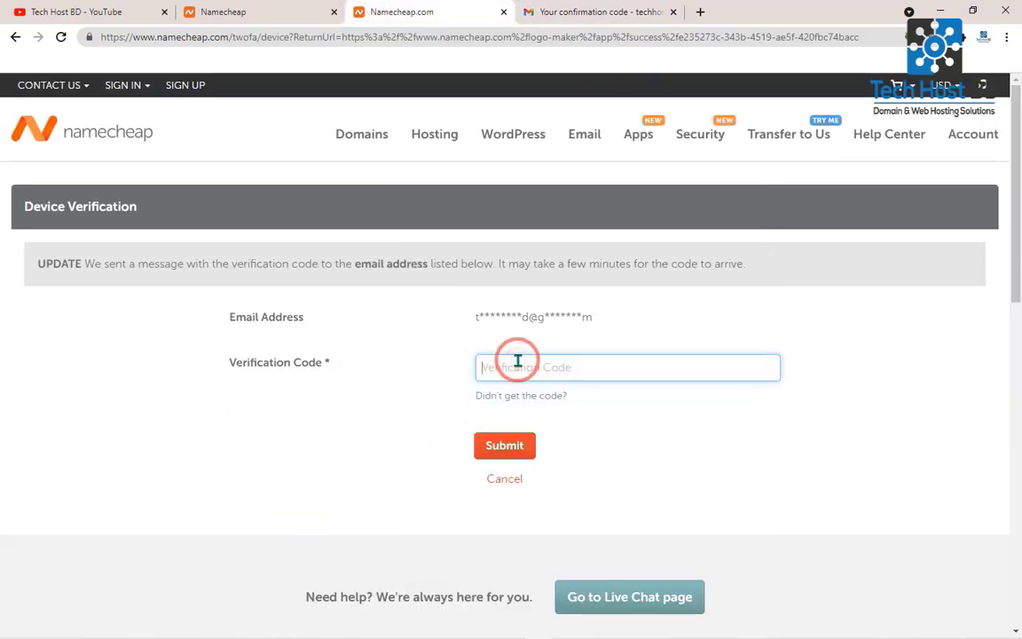
pyautogui.click(495, 445)
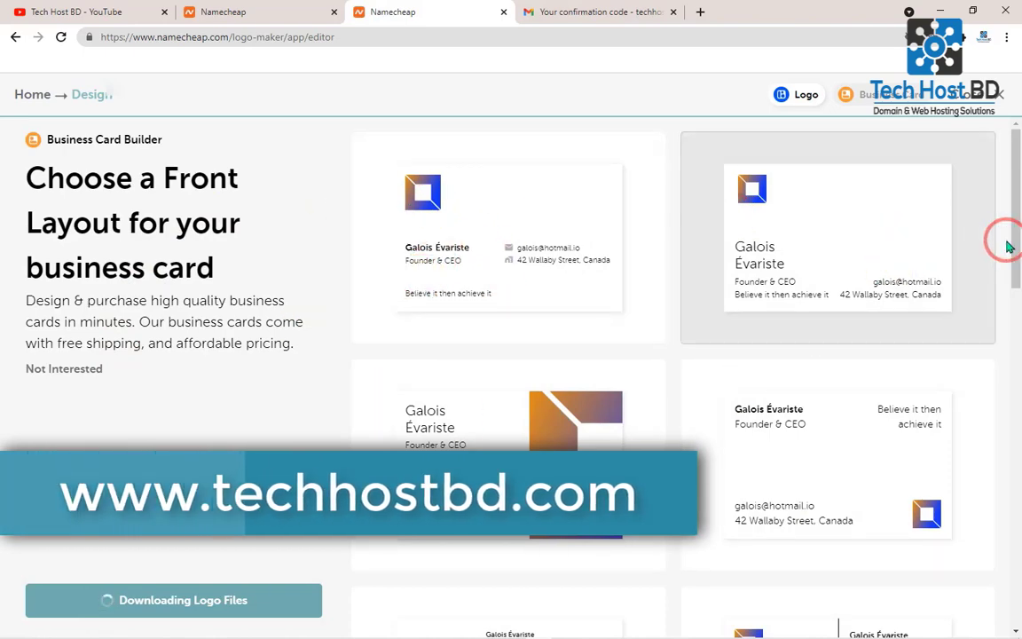
# - Look through the business card layouts while the logo files download, and open the downloaded Tech Host BD-logo.zip
pyautogui.moveTo(1006, 237); pyautogui.dragTo(1008, 572)
pyautogui.moveTo(1012, 451); pyautogui.dragTo(999, 178)
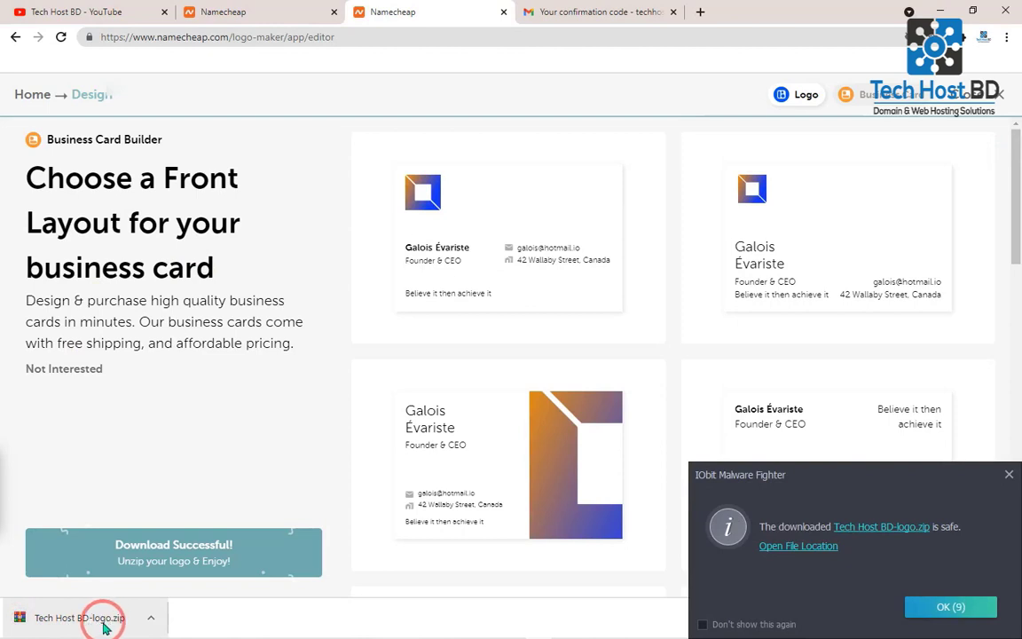
pyautogui.click(152, 620)
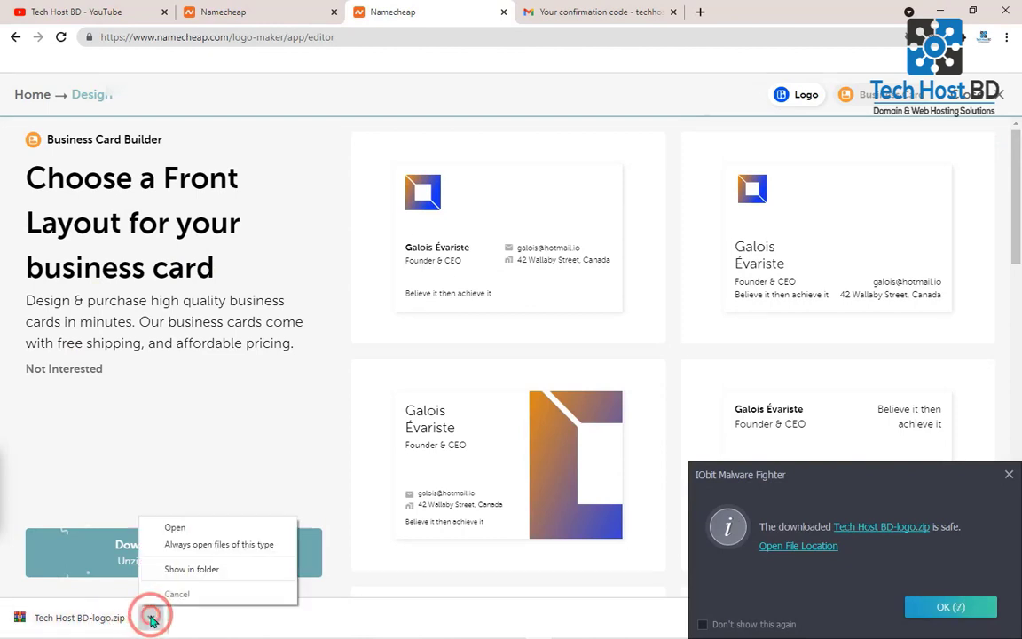
pyautogui.click(190, 531)
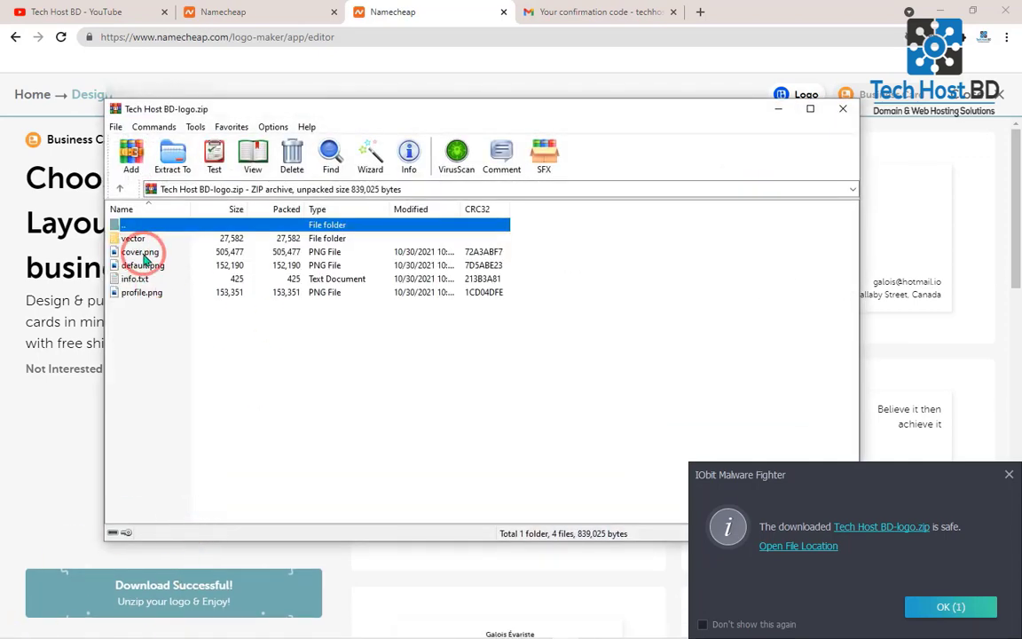
# - View the cover.png and profile.png images from the archive and close the archive
pyautogui.doubleClick(144, 254)
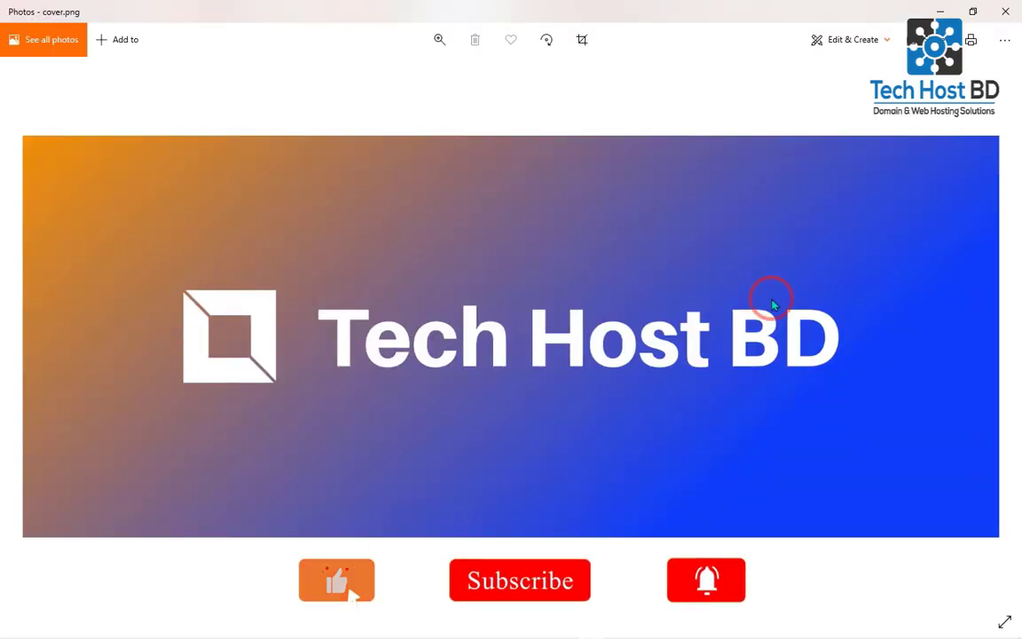
pyautogui.click(1006, 11)
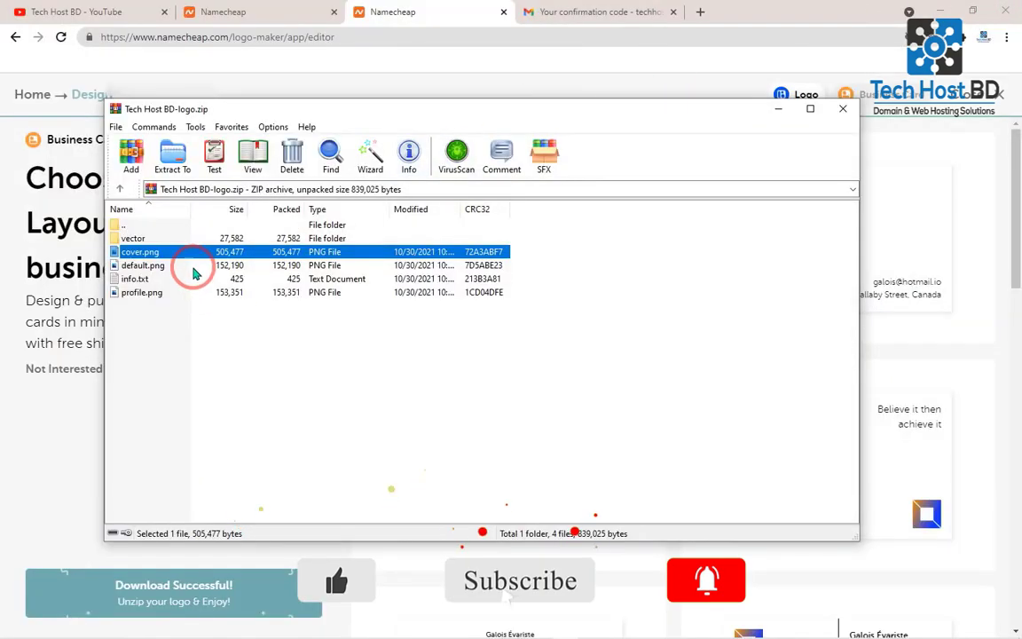
pyautogui.click(168, 295)
pyautogui.doubleClick(167, 297)
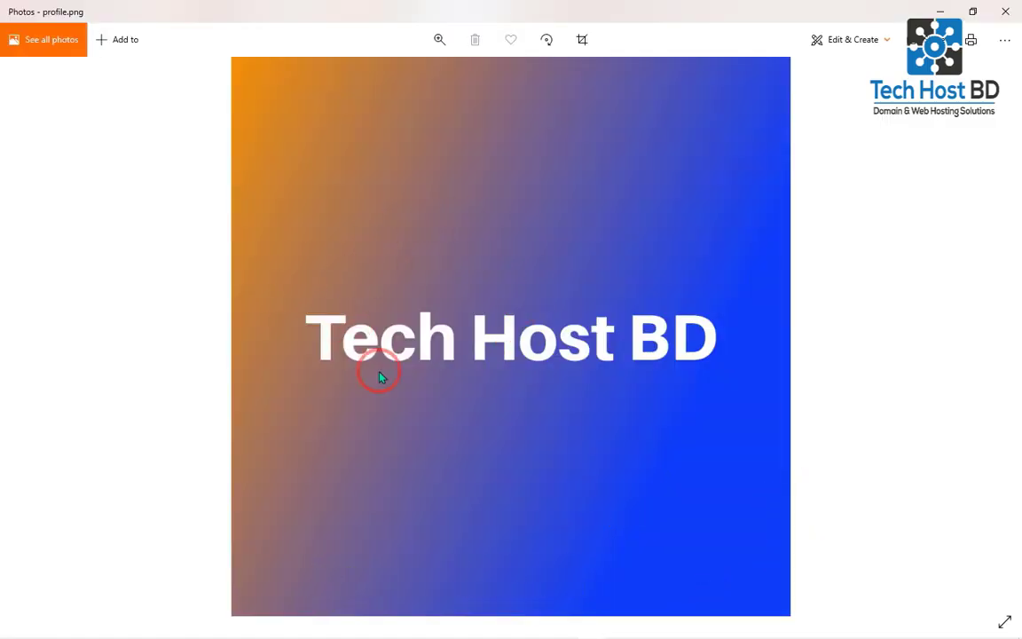
pyautogui.click(1005, 11)
pyautogui.doubleClick(192, 253)
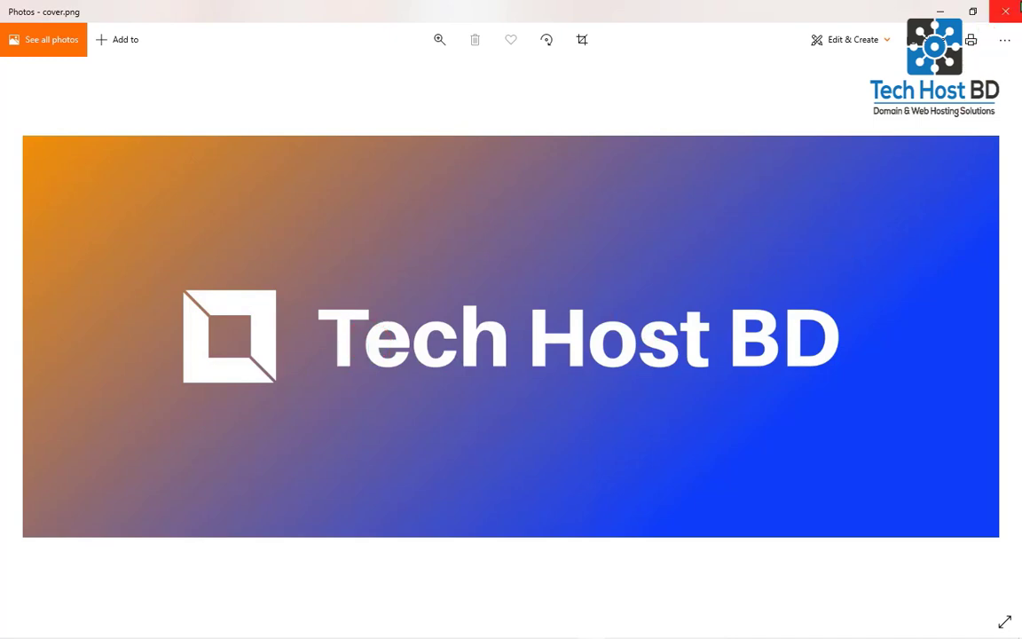
pyautogui.click(1019, 8)
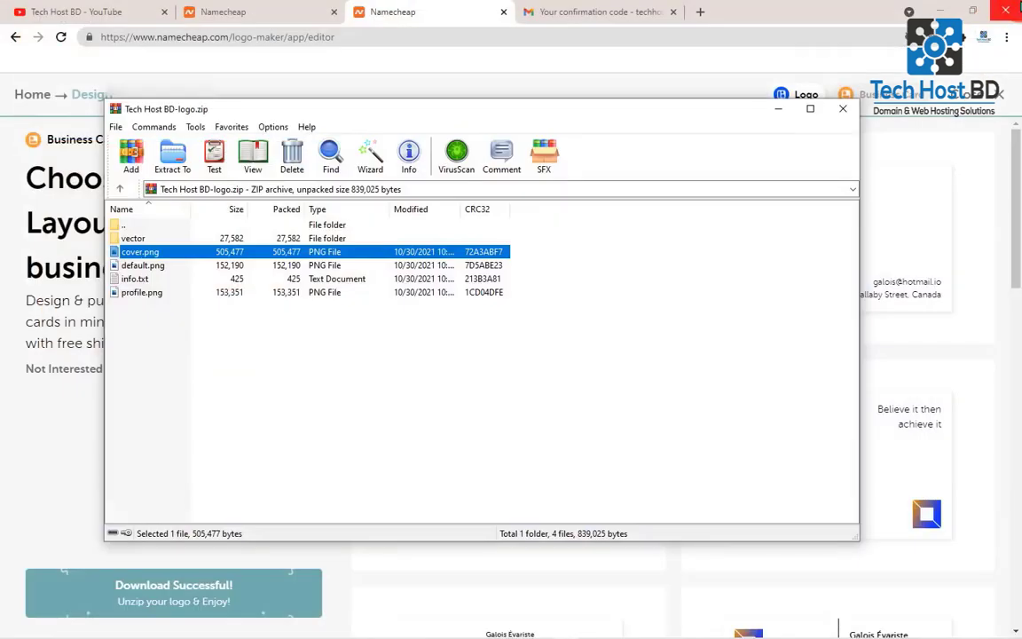
pyautogui.click(844, 112)
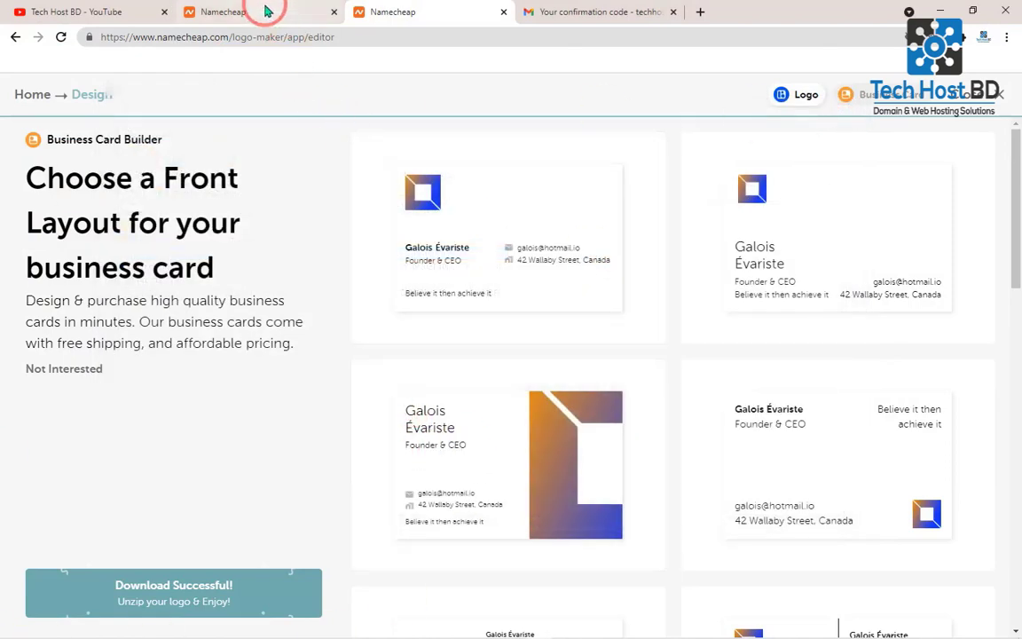
# - Return to the logo editor and apply the layout with the icon above the Tech Host BD text
pyautogui.click(266, 12)
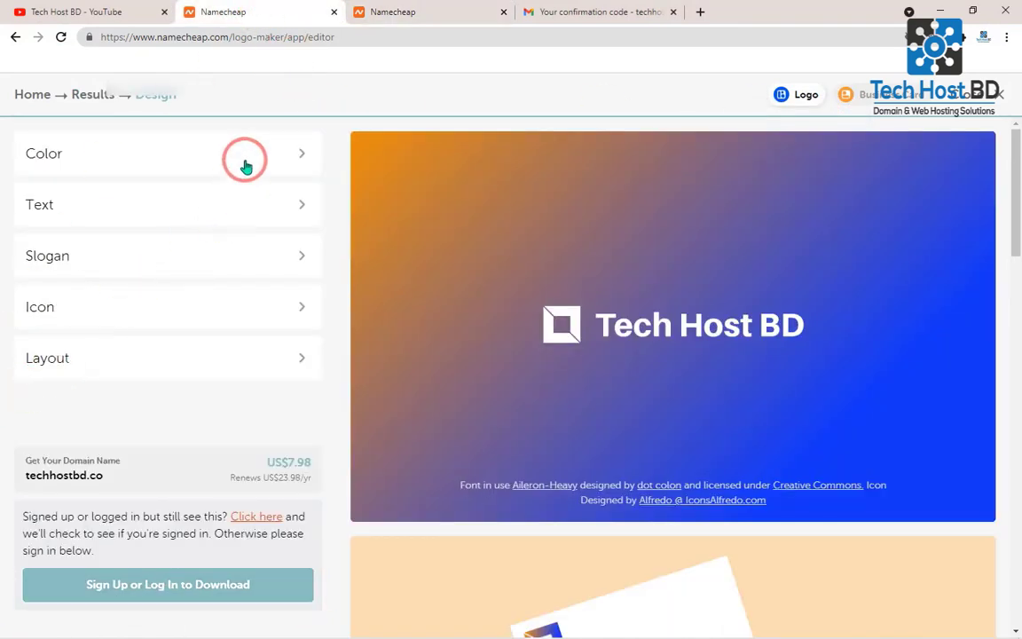
pyautogui.click(235, 356)
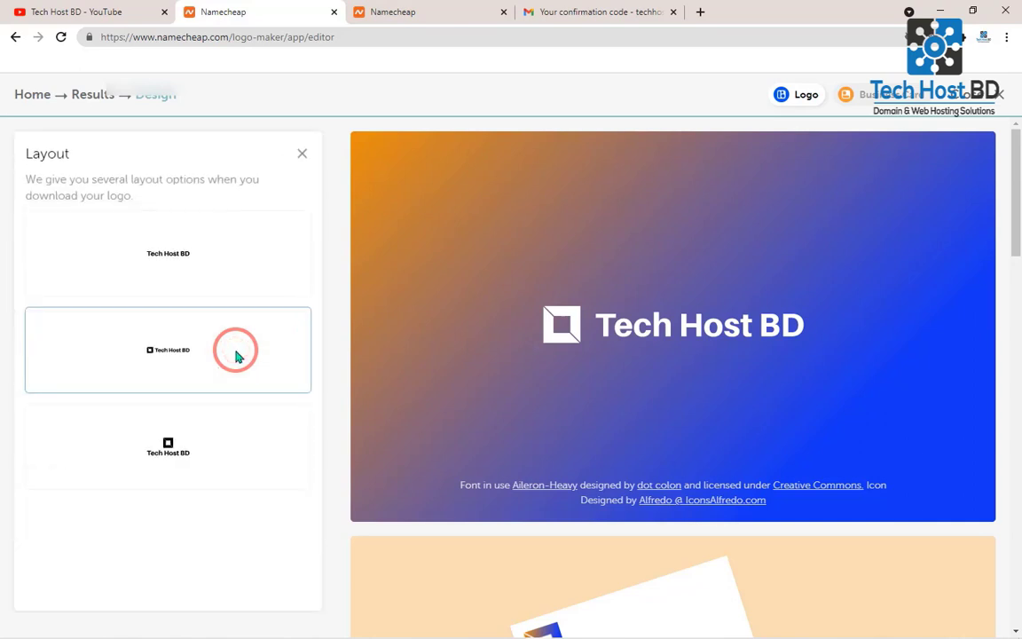
pyautogui.click(197, 451)
pyautogui.click(685, 288)
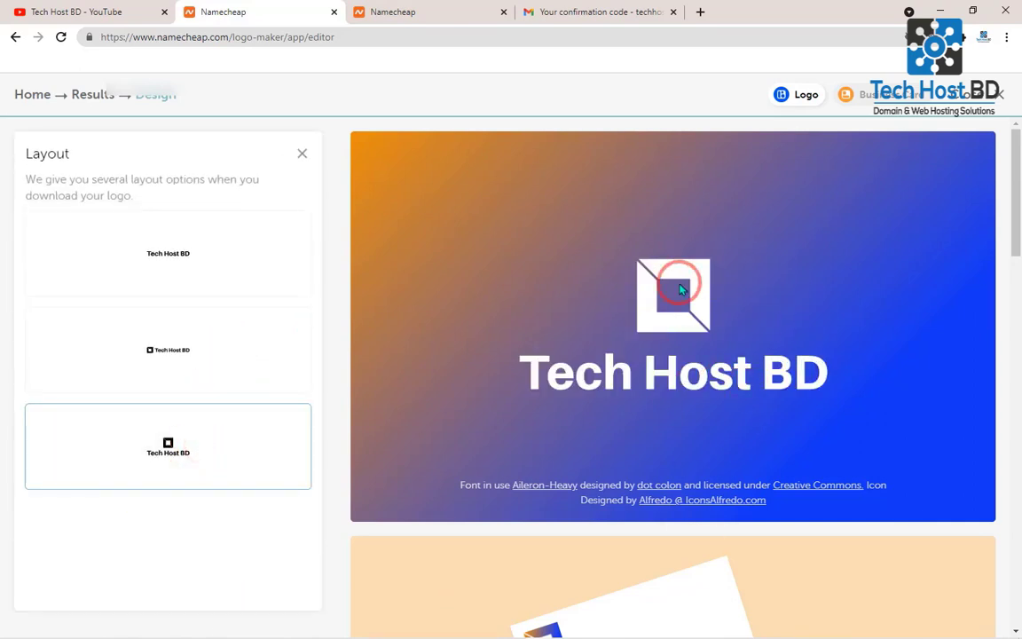
pyautogui.click(396, 9)
pyautogui.click(287, 7)
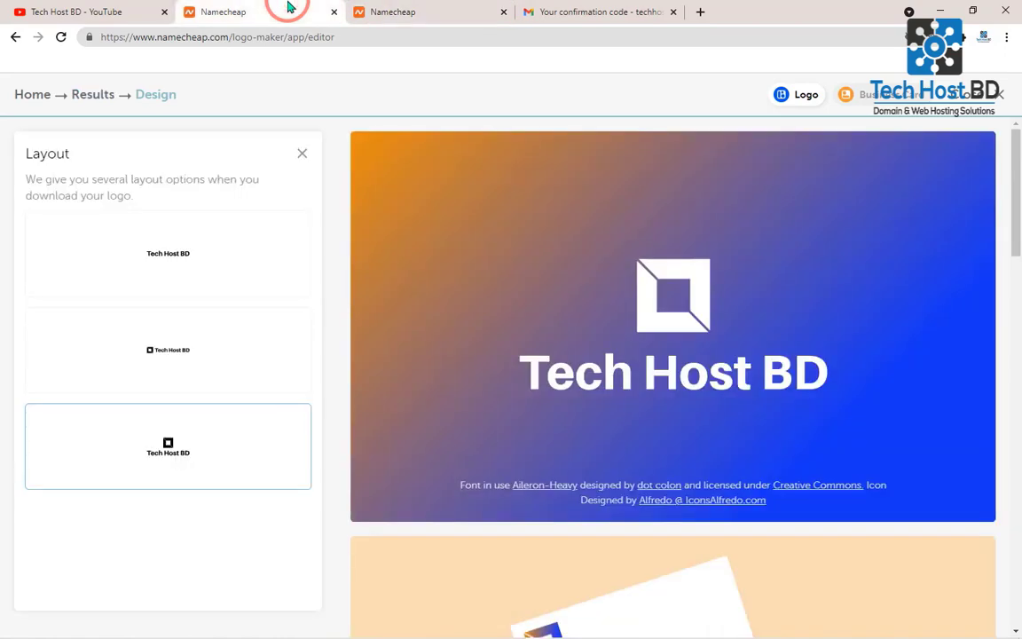